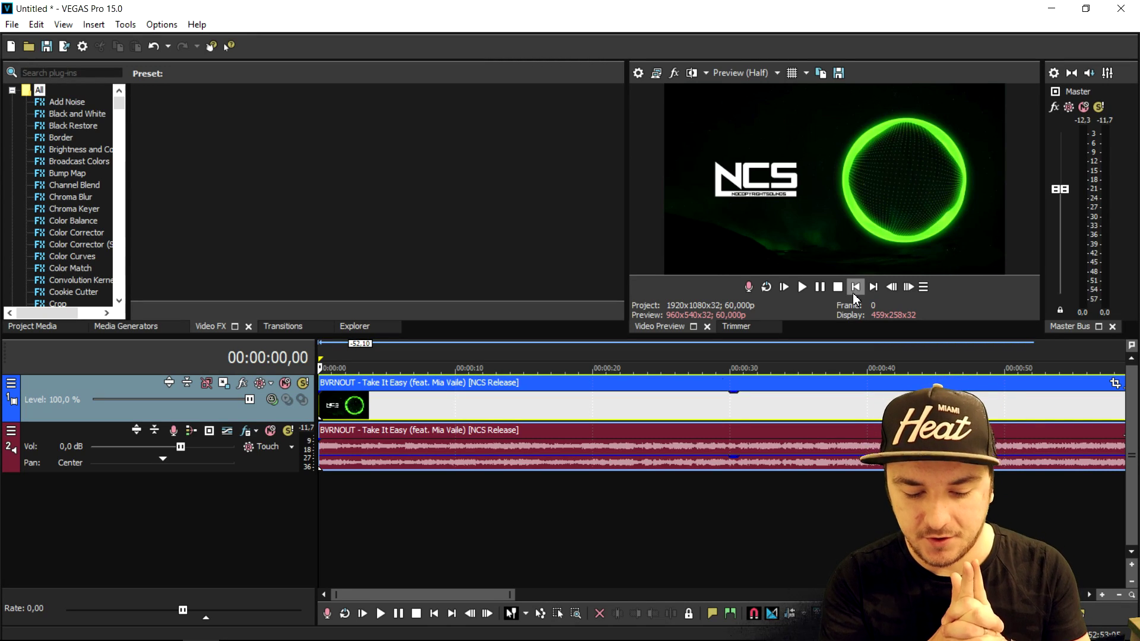
scroll(508, 372, "down", 3)
scroll(432, 381, "down", 2)
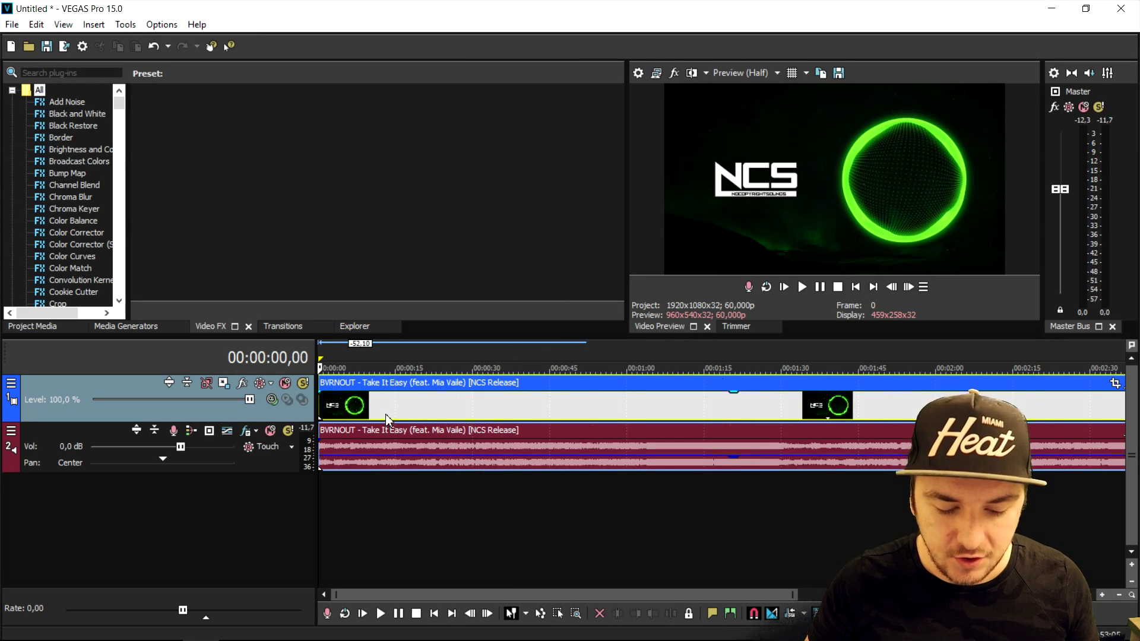
scroll(386, 418, "down", 2)
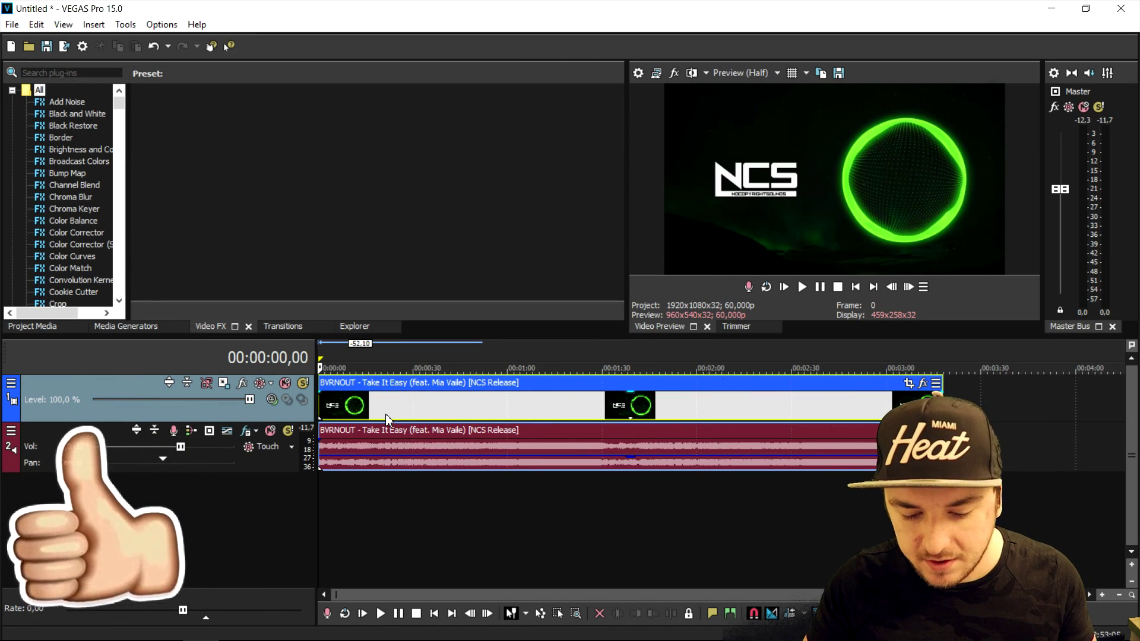
scroll(386, 418, "up", 3)
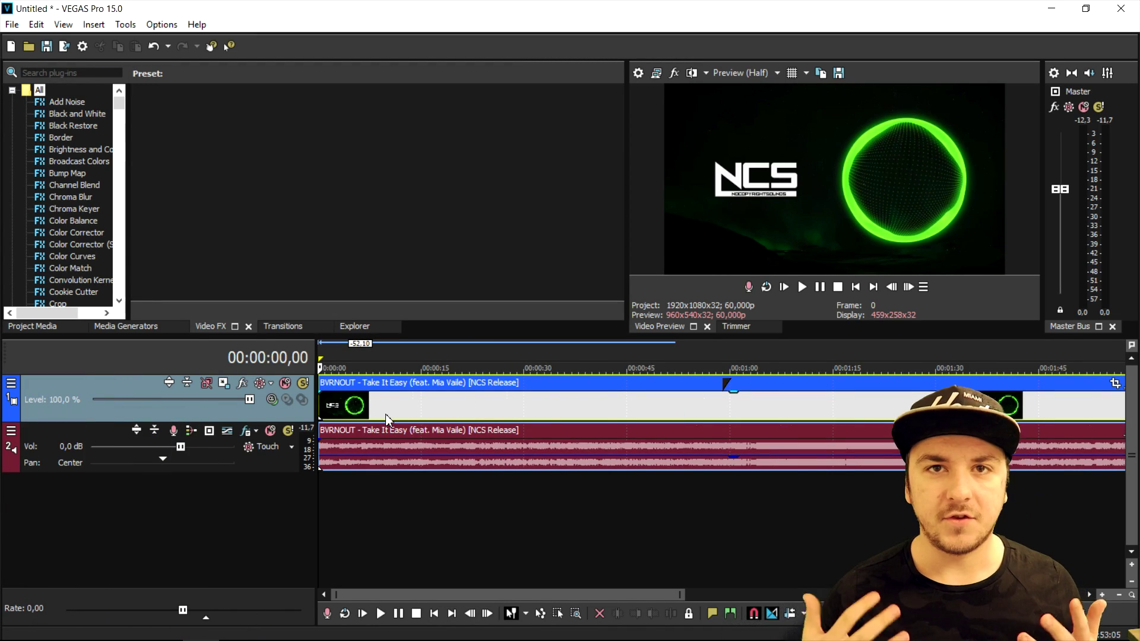
- Play the song from about 21 seconds, skipping ahead toward the one-minute mark
left_click(470, 366)
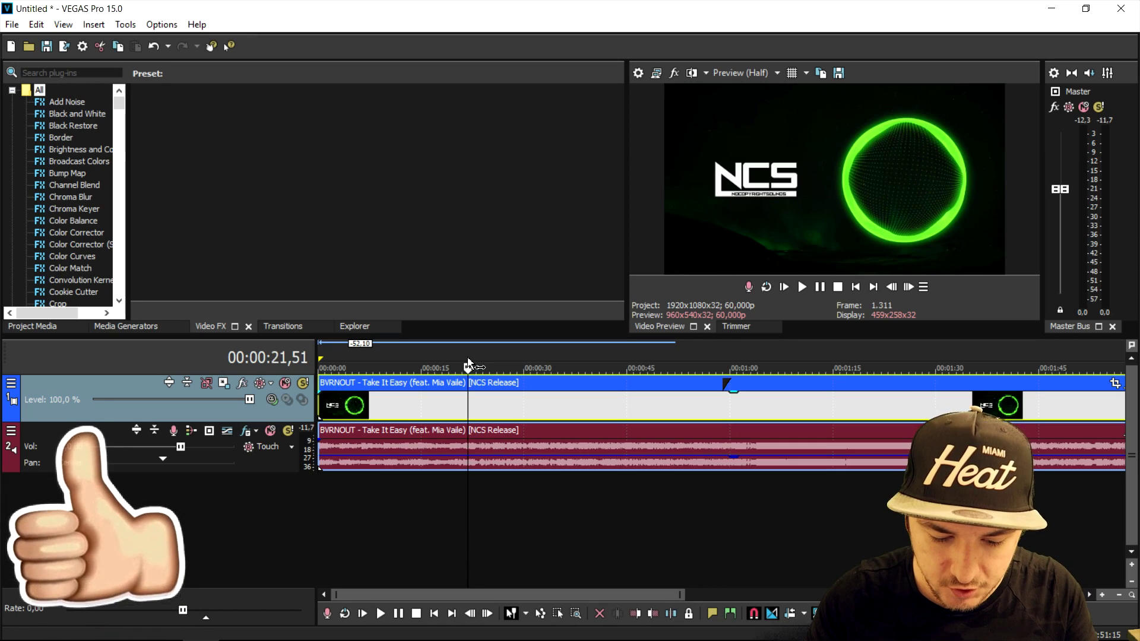
left_click(496, 350)
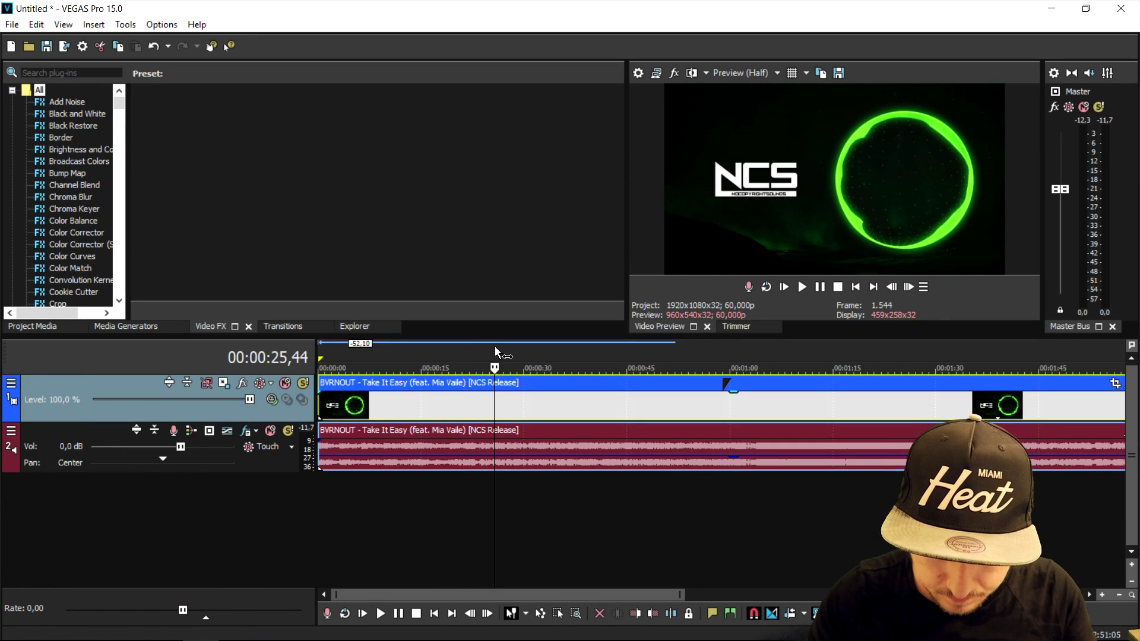
key("space")
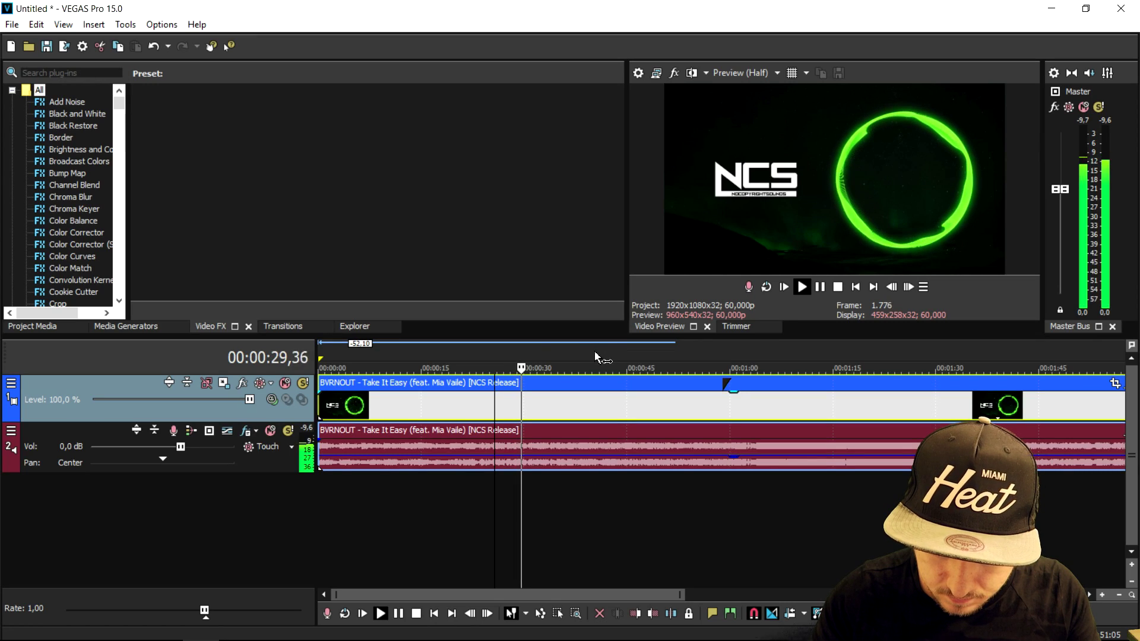
left_click(595, 351)
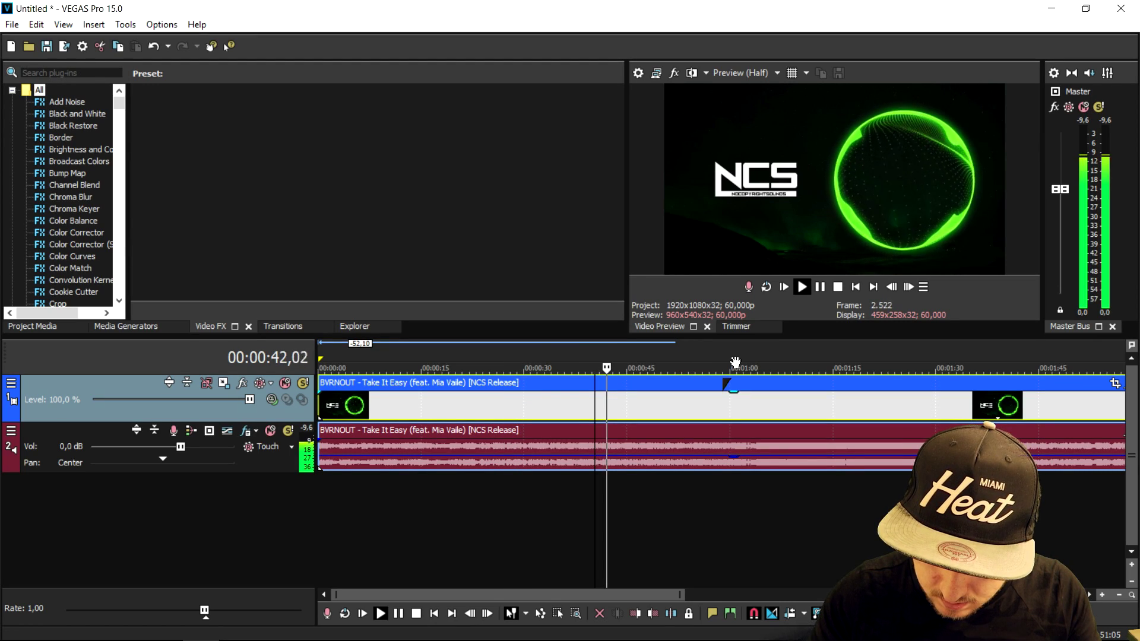
left_click(709, 363)
scroll(718, 365, "up", 5)
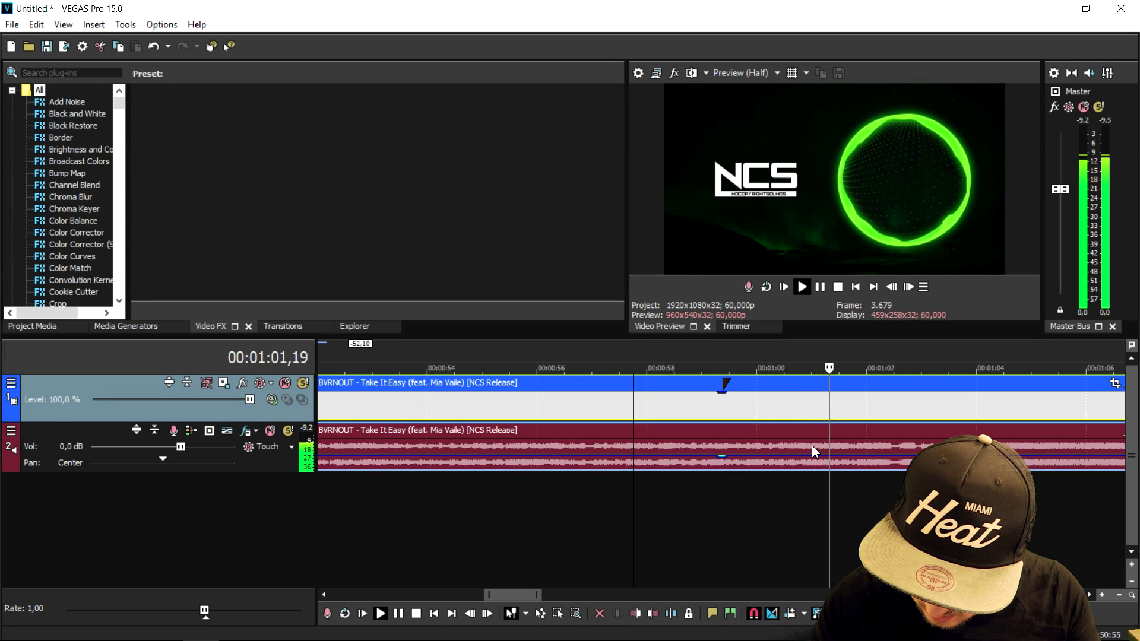
scroll(869, 459, "down", 2)
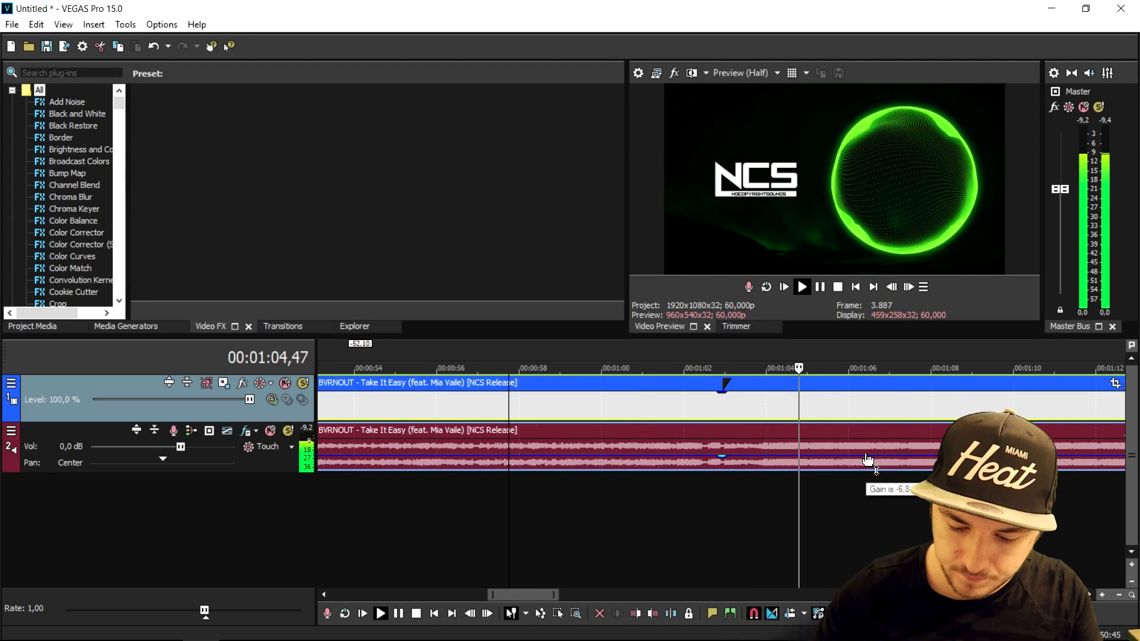
key("space")
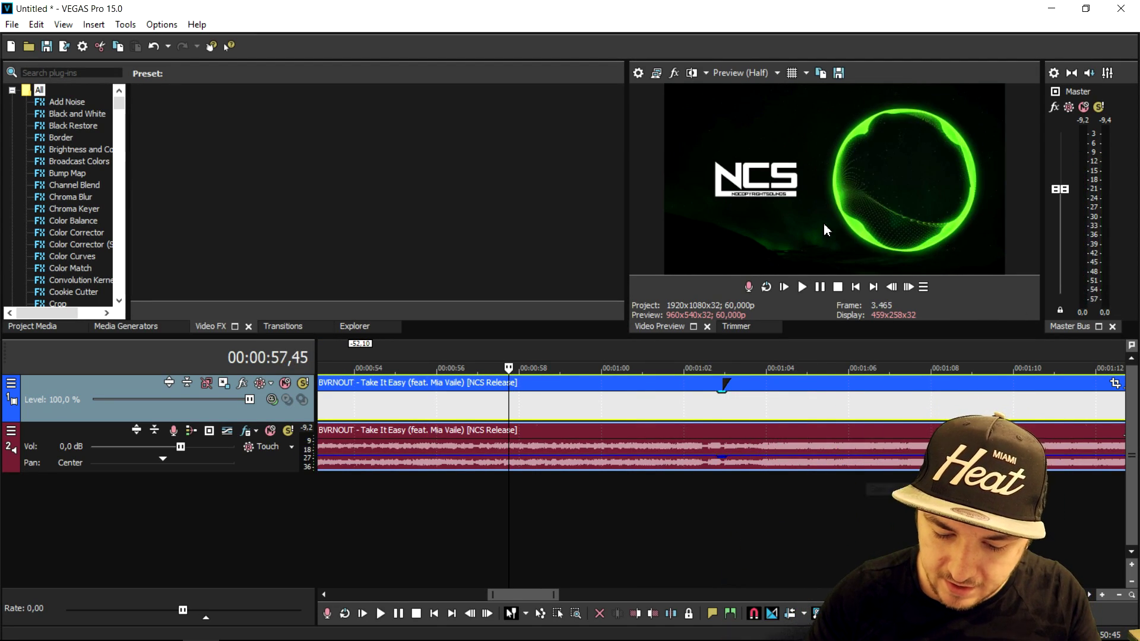
- Replay the lead-in to the drop and park the playhead exactly where it begins
left_click(593, 341)
scroll(687, 479, "up", 2)
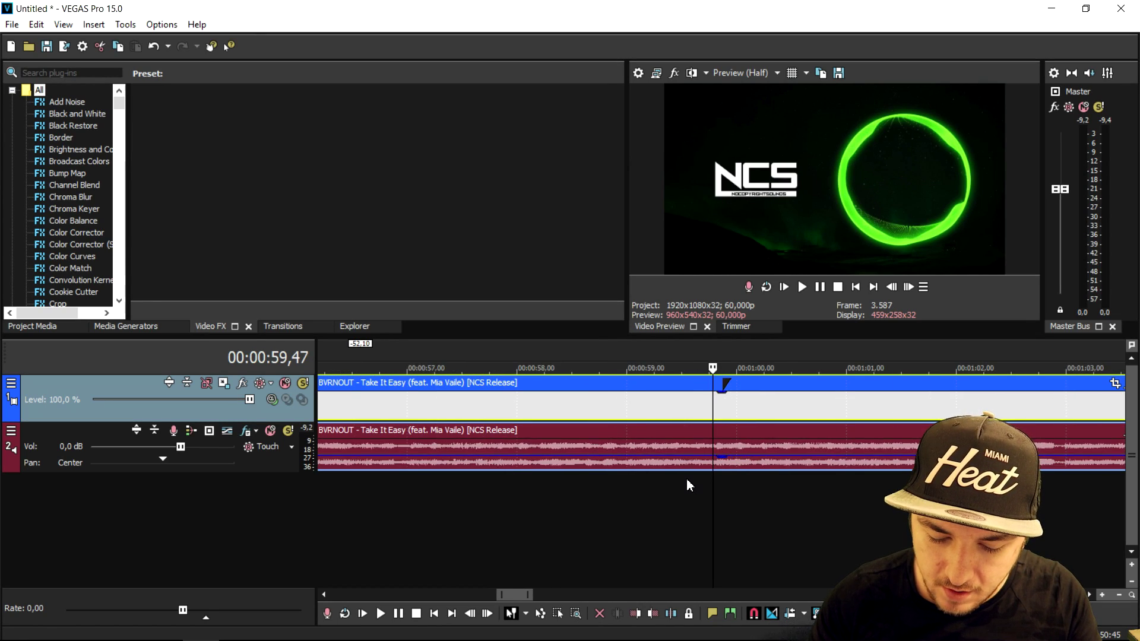
scroll(696, 466, "up", 1)
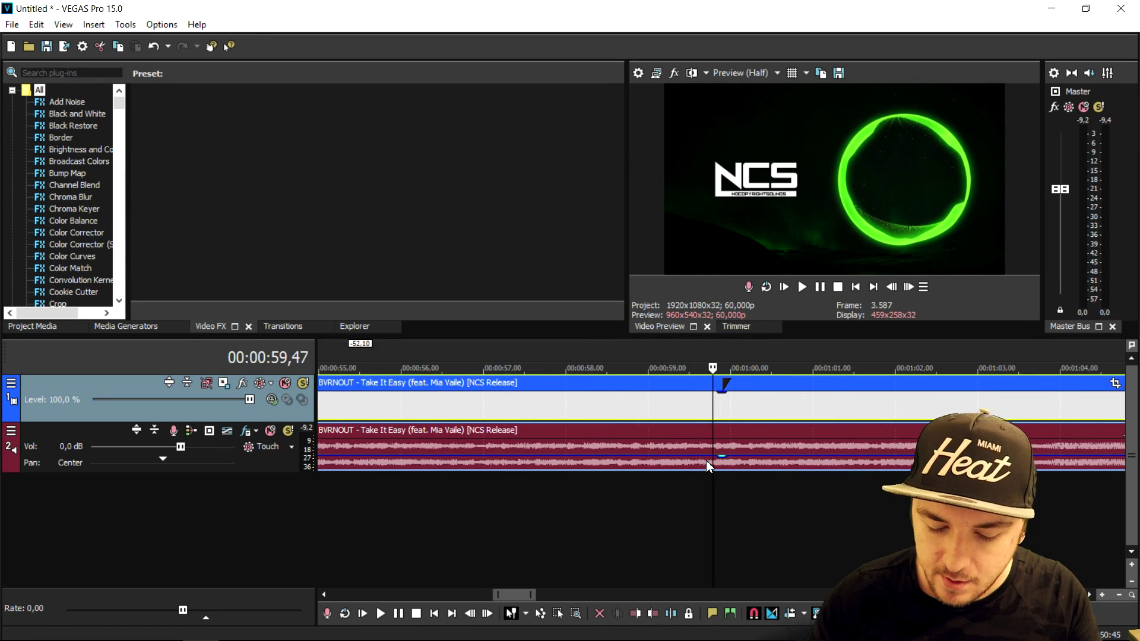
left_click(710, 419)
key("space")
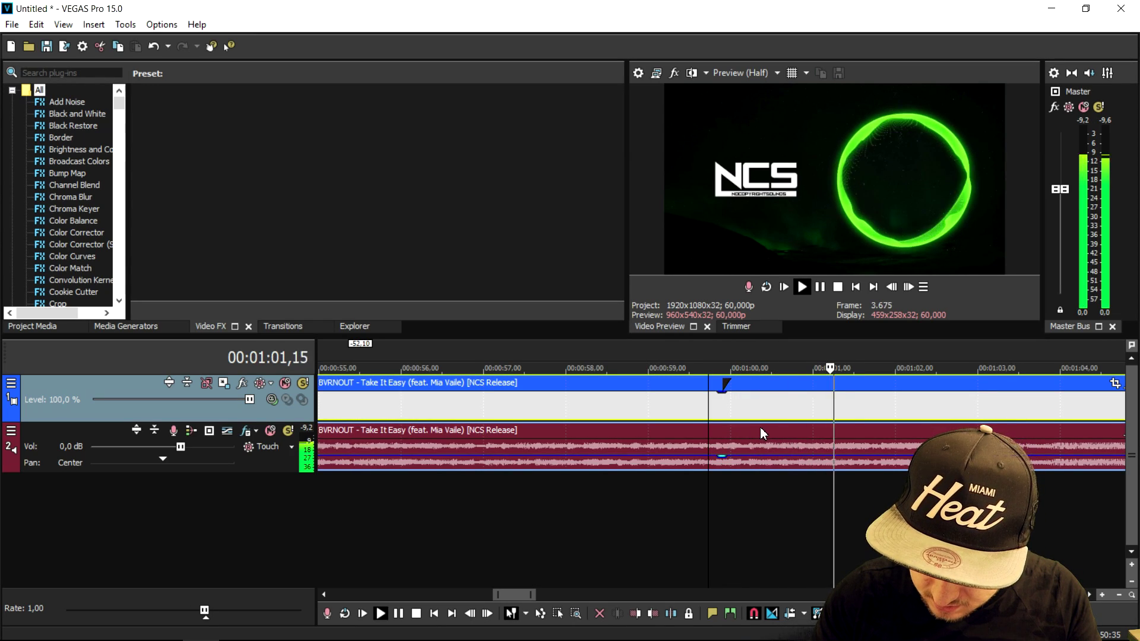
key("space")
key("space")
left_click(505, 347)
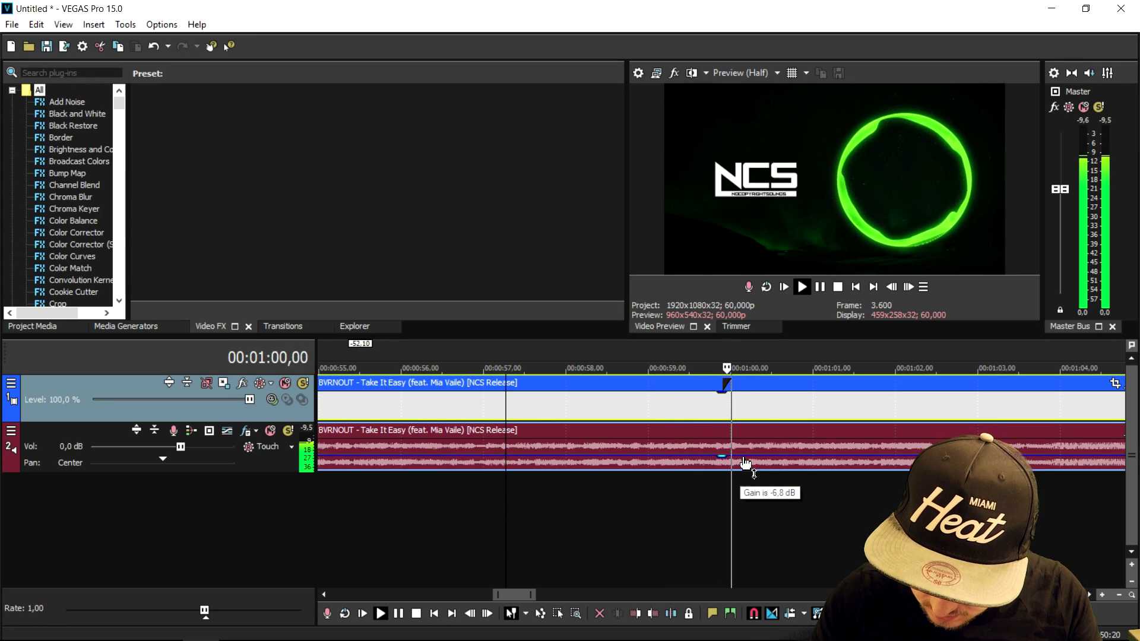
key("space")
key("space")
scroll(807, 410, "up", 2)
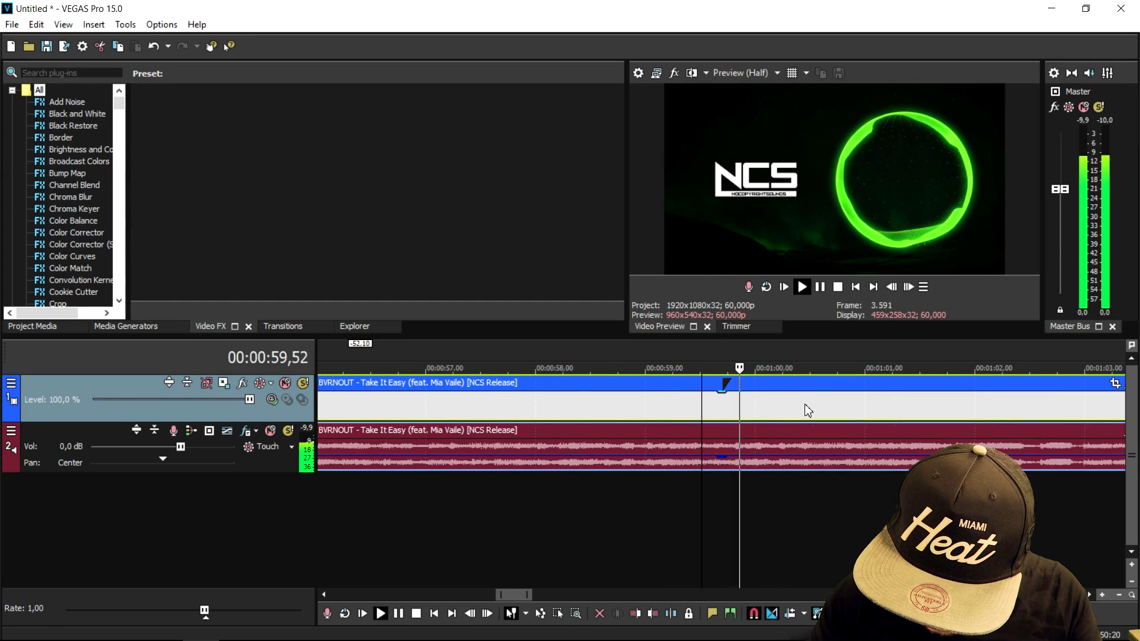
left_click(825, 441)
scroll(818, 449, "up", 2)
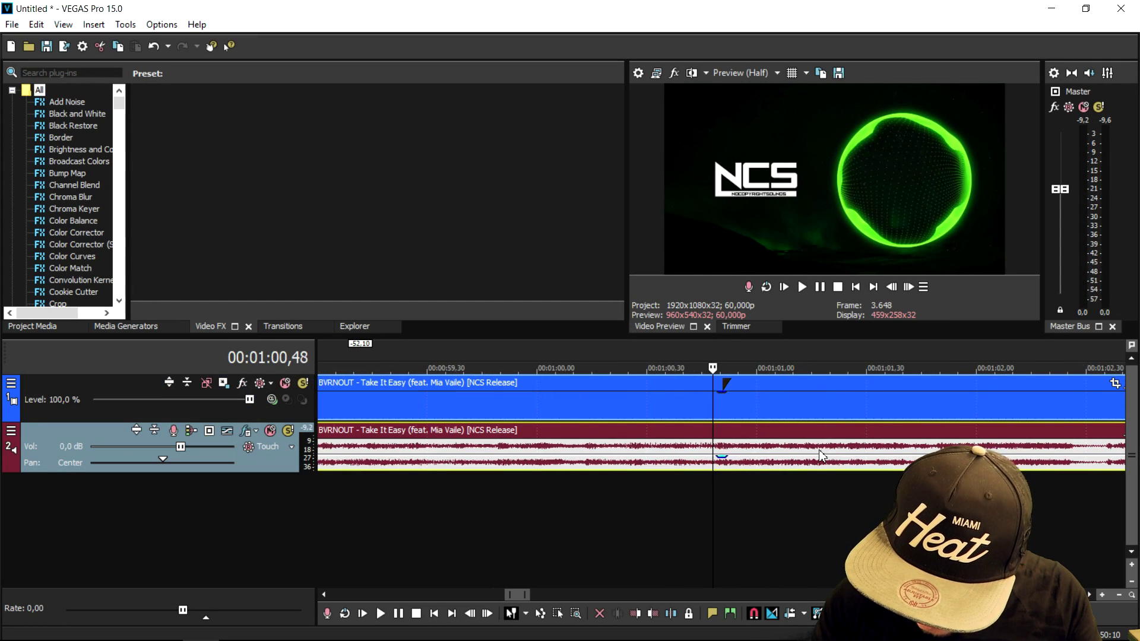
scroll(813, 457, "down", 3)
- Mark a two-second loop region starting at the drop and play it
key("space")
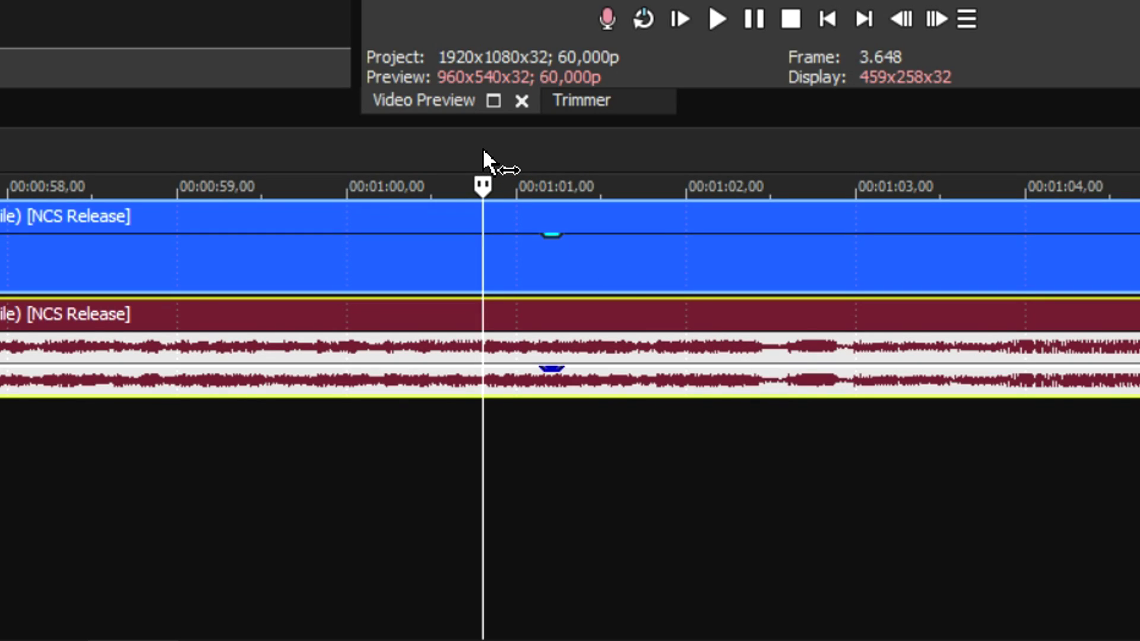
left_click_drag(484, 160, 774, 187)
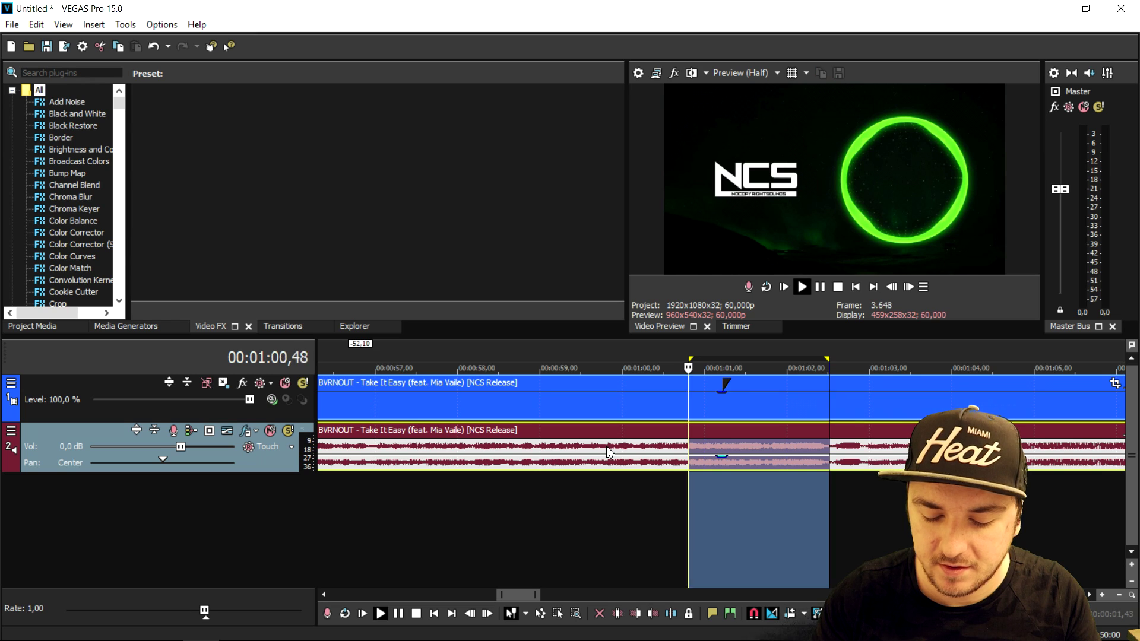
key("space")
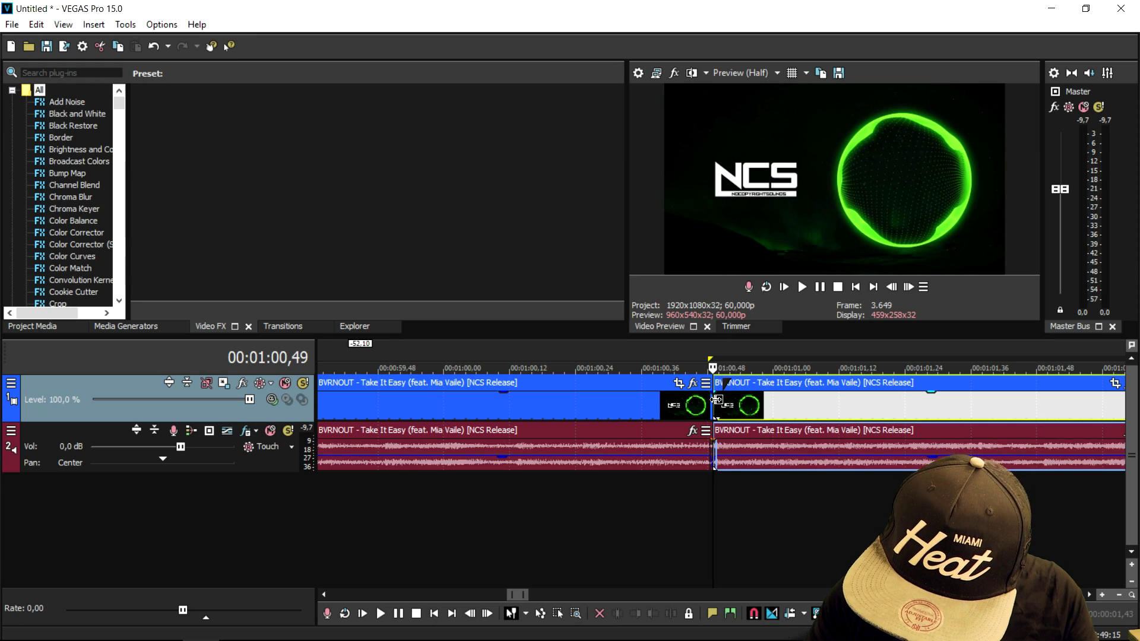
scroll(713, 395, "down", 3)
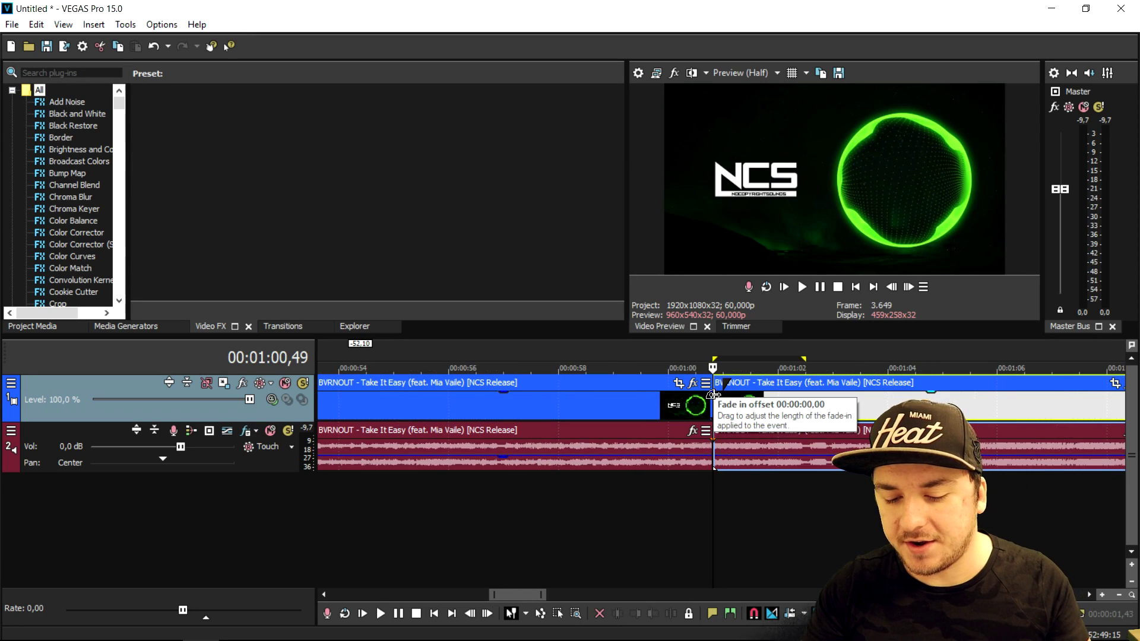
scroll(715, 395, "down", 2)
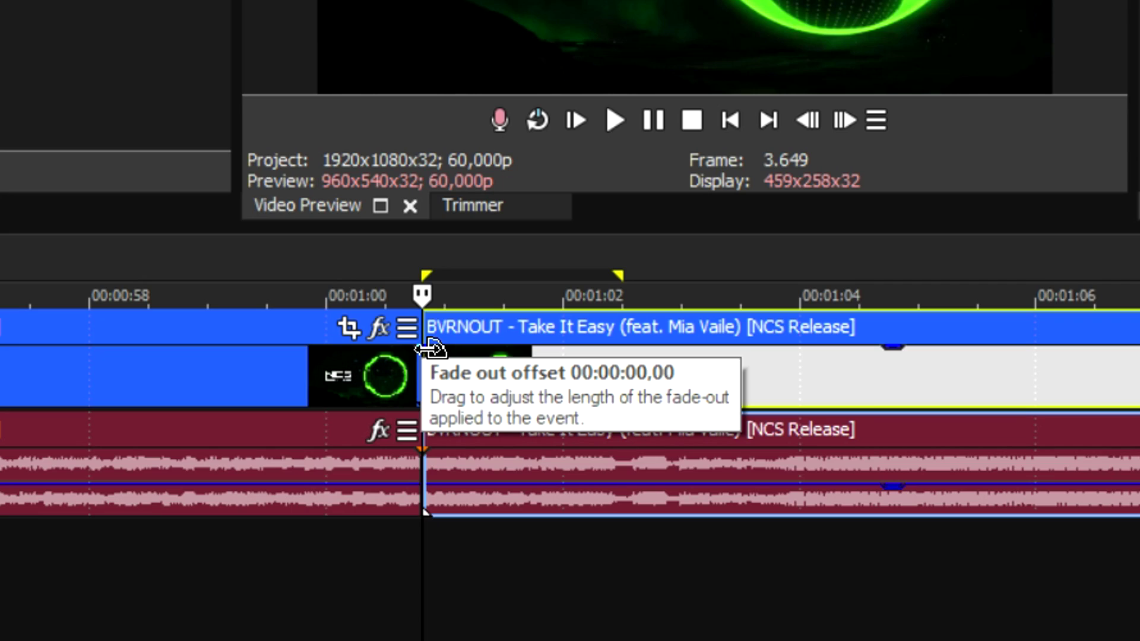
- Split the looping drop on the beats, then delete the mistimed pieces
key("space")
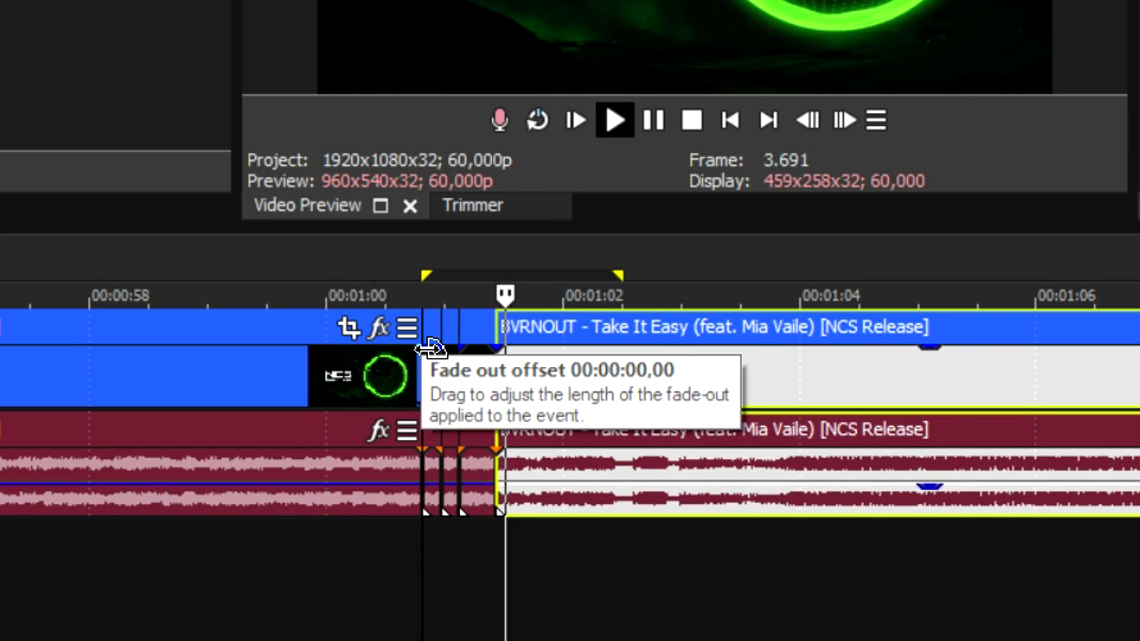
key("s")
key("s")
key("s")
key("s")
key("s")
key("space")
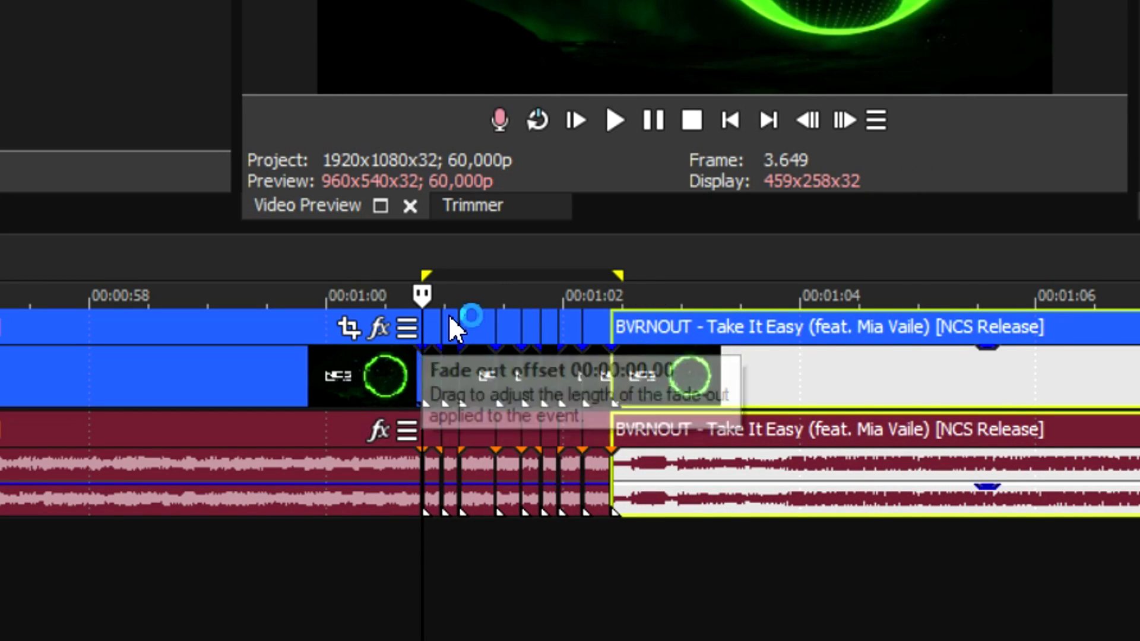
left_click(449, 314)
key("Delete")
key("Delete")
left_click(457, 304)
key("Delete")
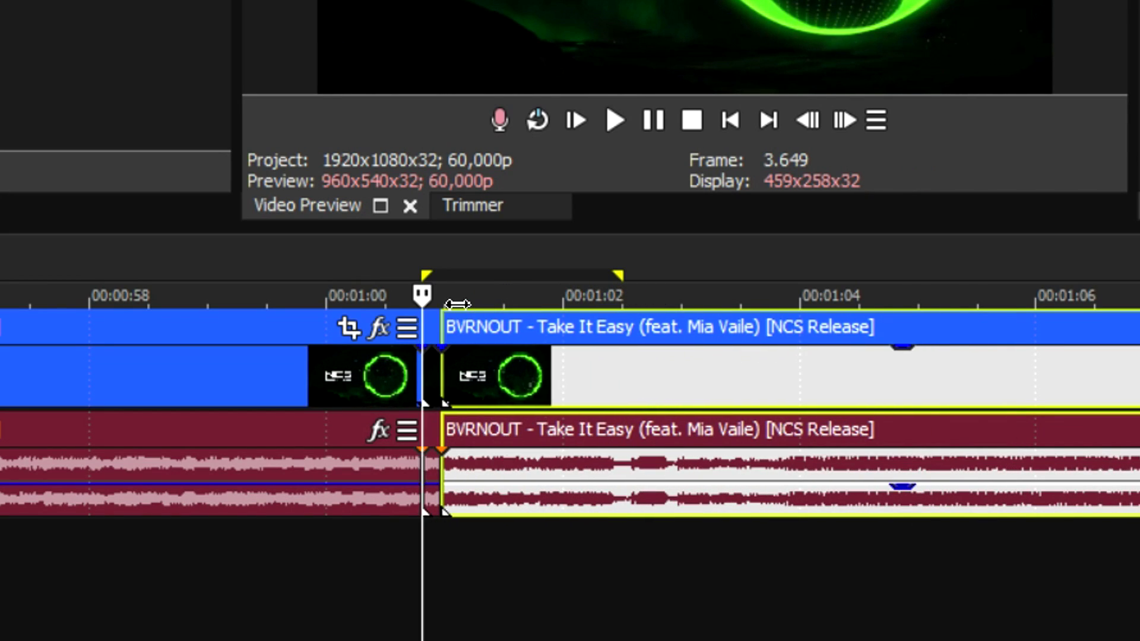
key("Delete")
- Replay from just before the drop to split on the beats again
left_click(156, 251)
key("space")
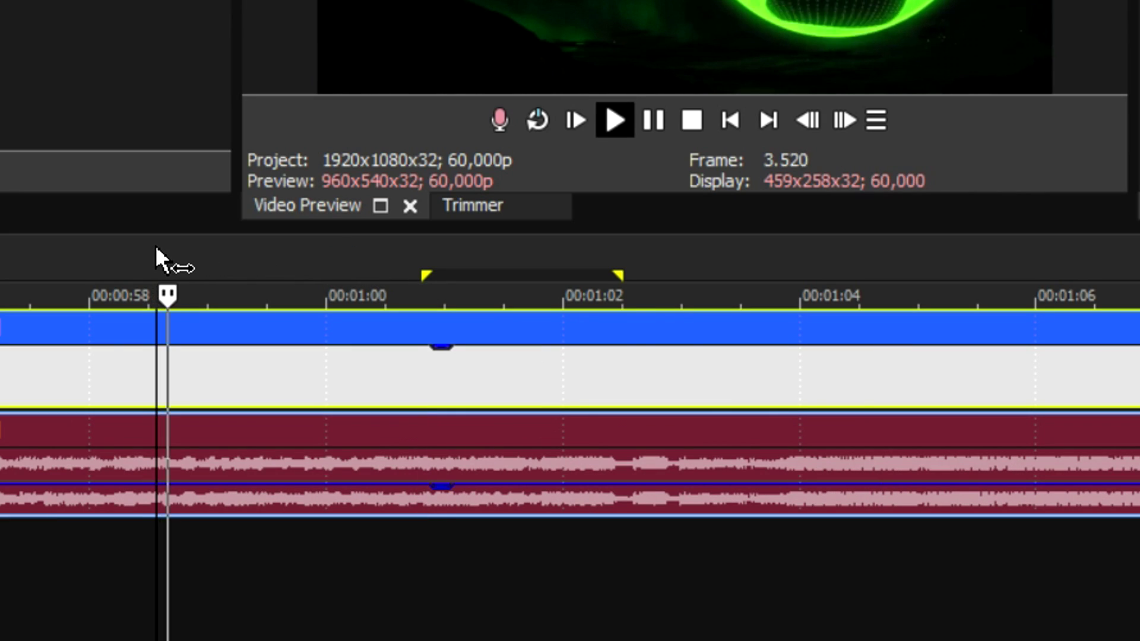
key("space")
left_click(141, 384)
key("space")
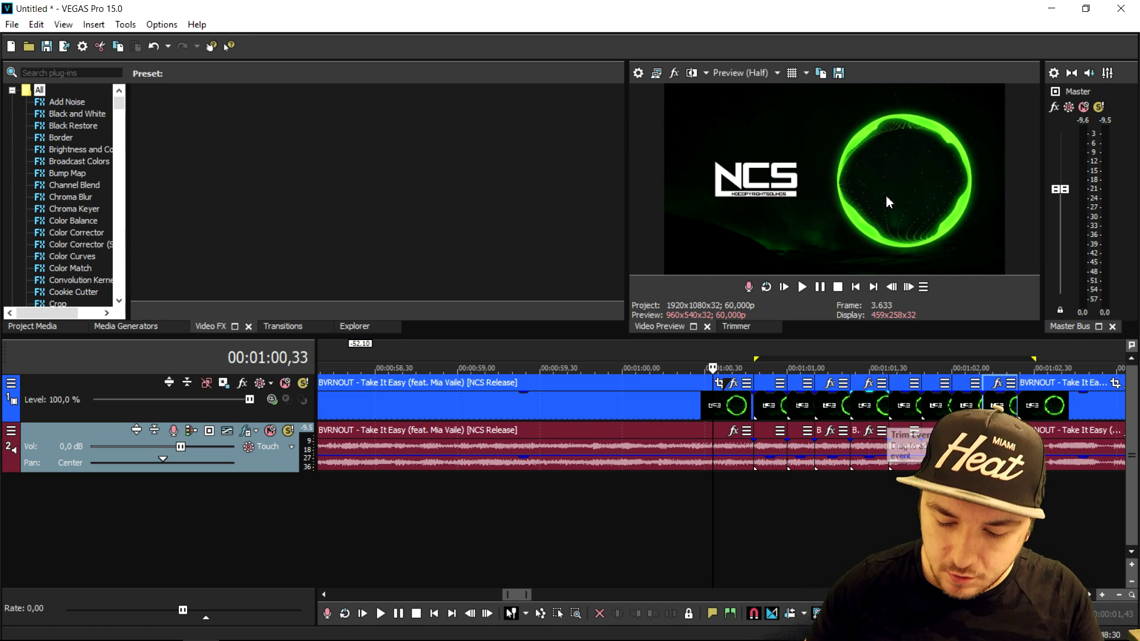
scroll(859, 451, "down", 2)
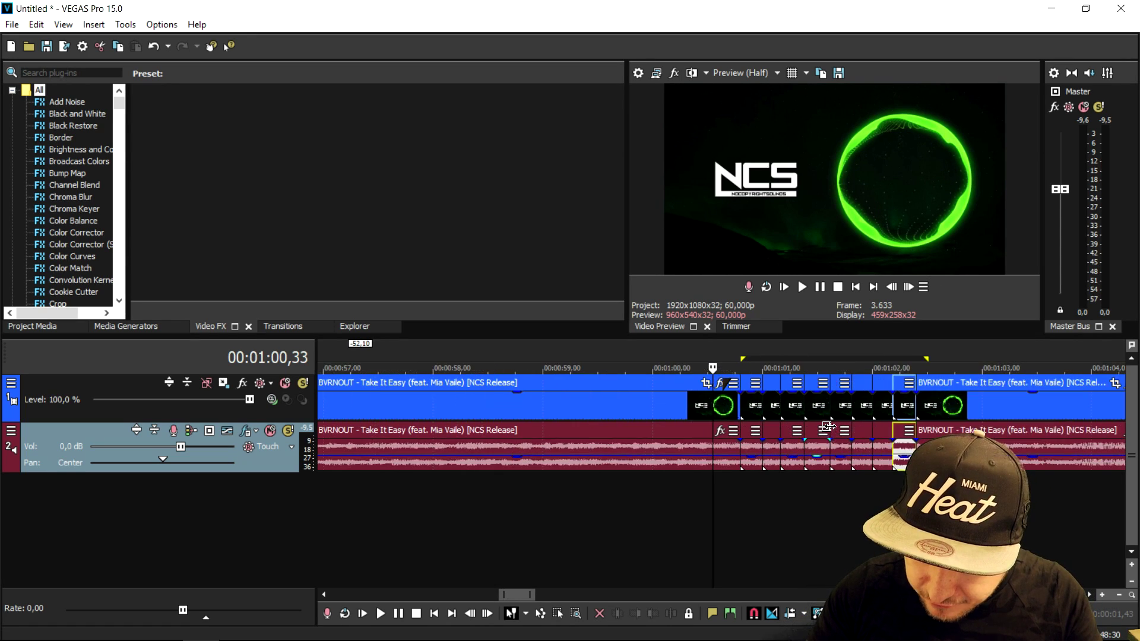
left_click(788, 352)
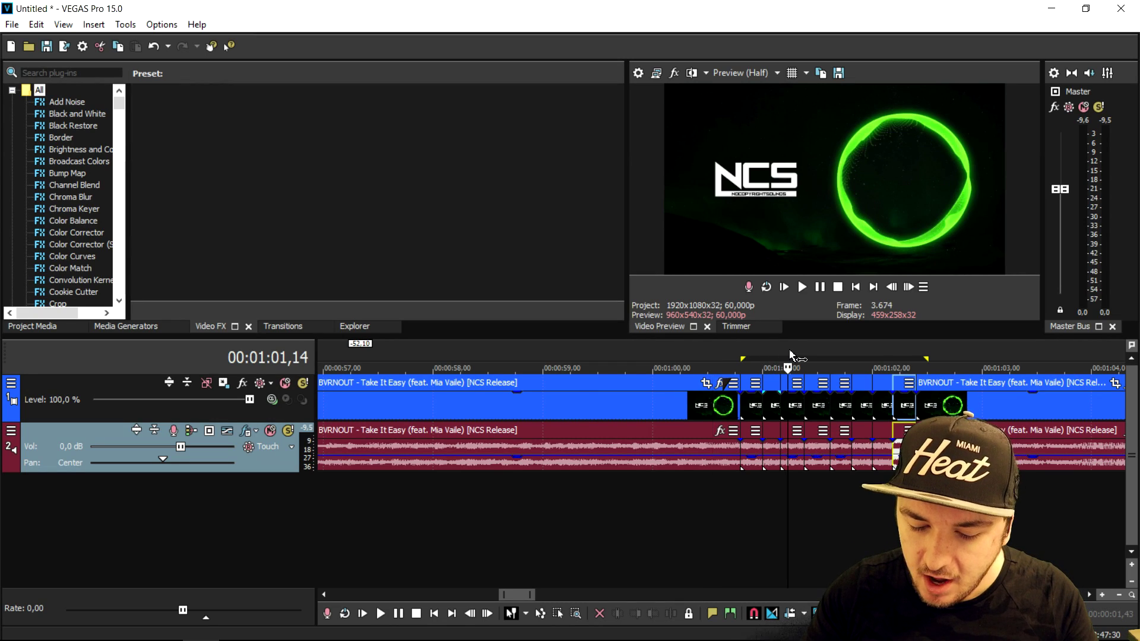
scroll(789, 350, "up", 2)
scroll(790, 350, "up", 1)
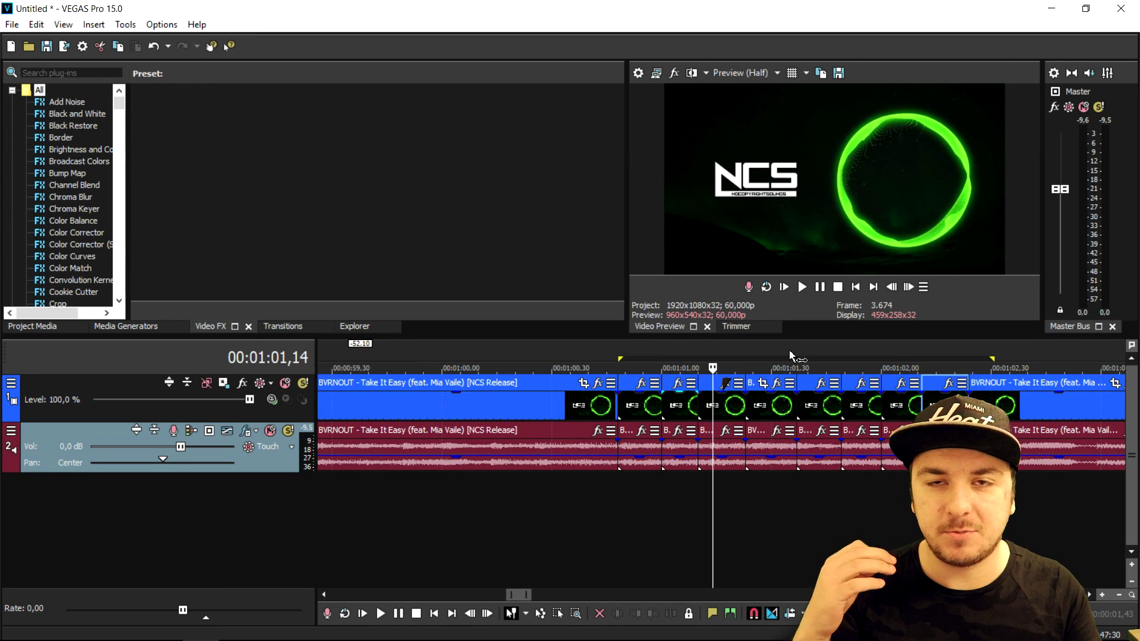
scroll(789, 350, "up", 1)
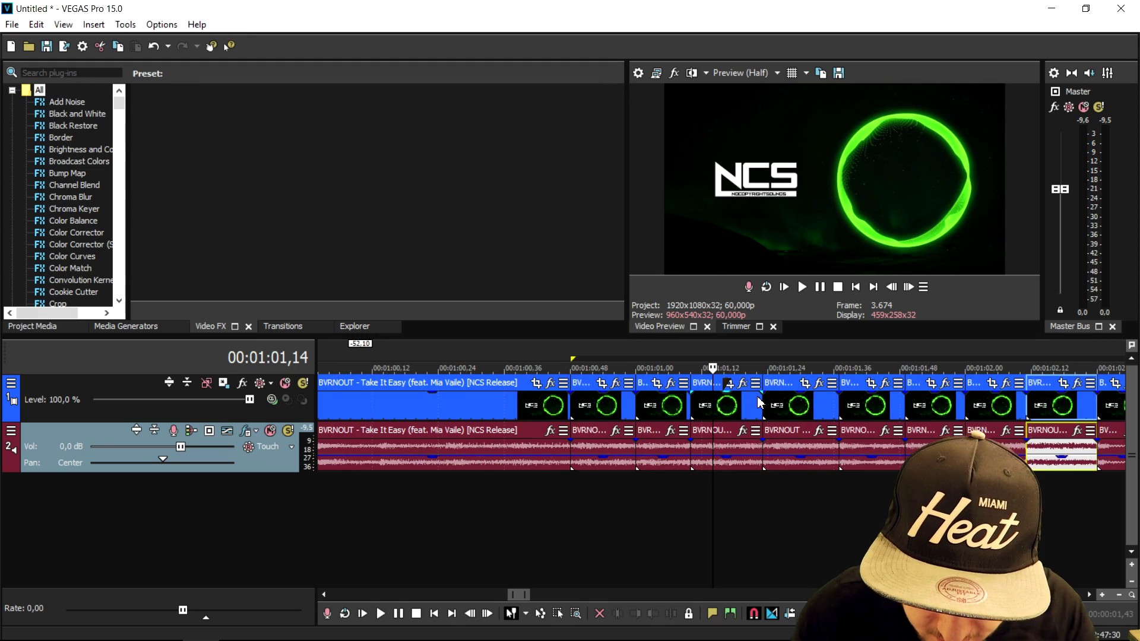
scroll(790, 350, "up", 1)
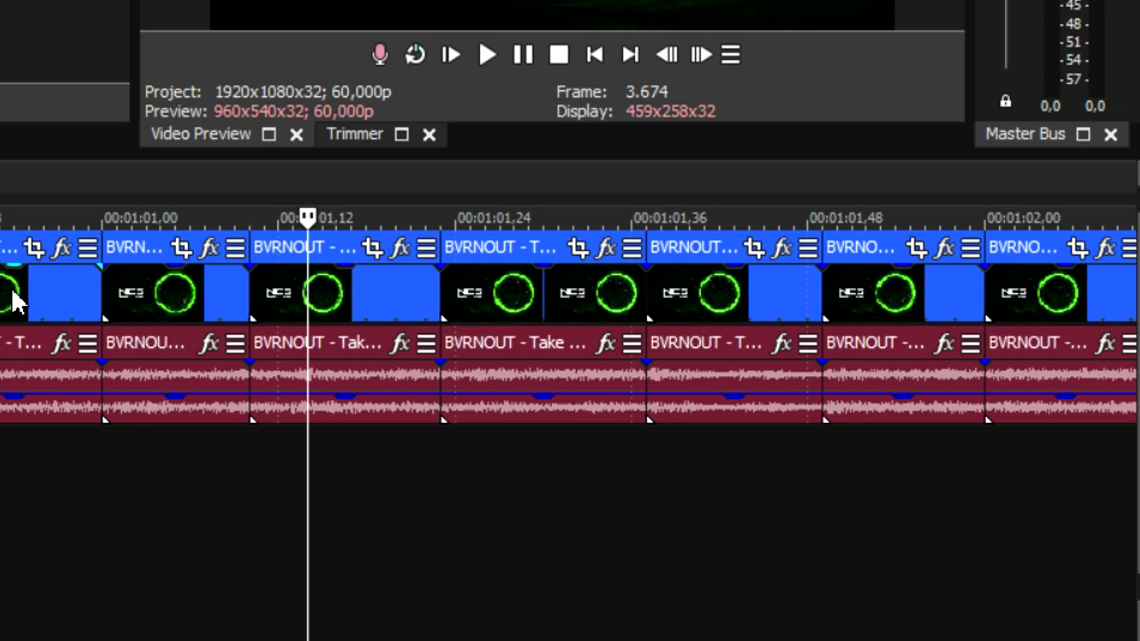
- Lower the first drop event's opacity to 0%, then select the following events to check theirs
left_click(565, 406)
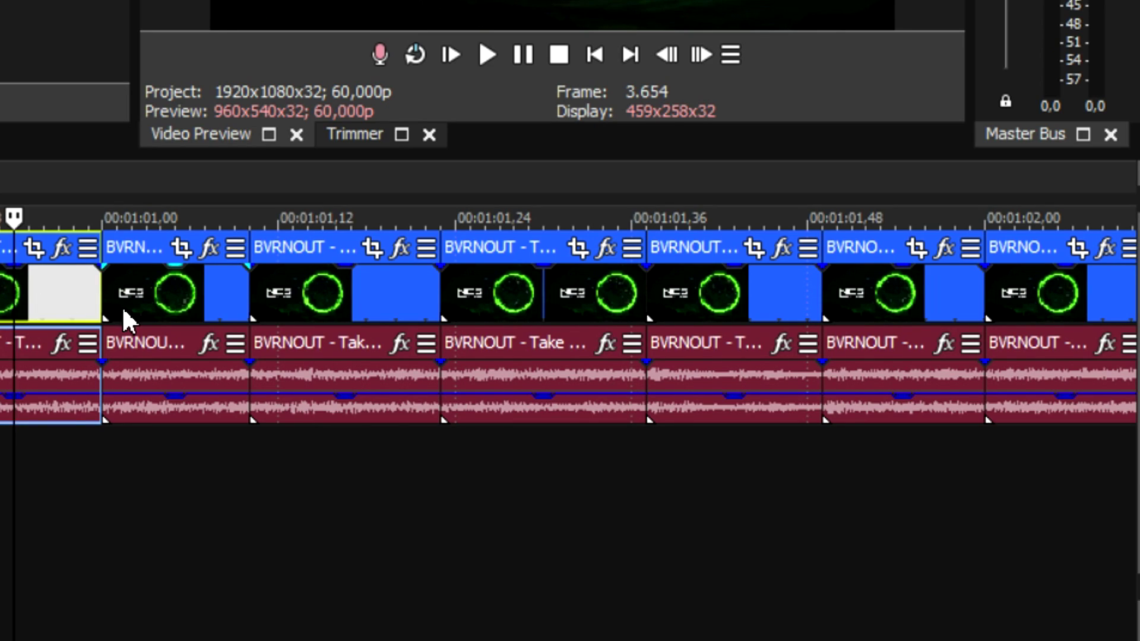
left_click_drag(174, 285, 178, 344)
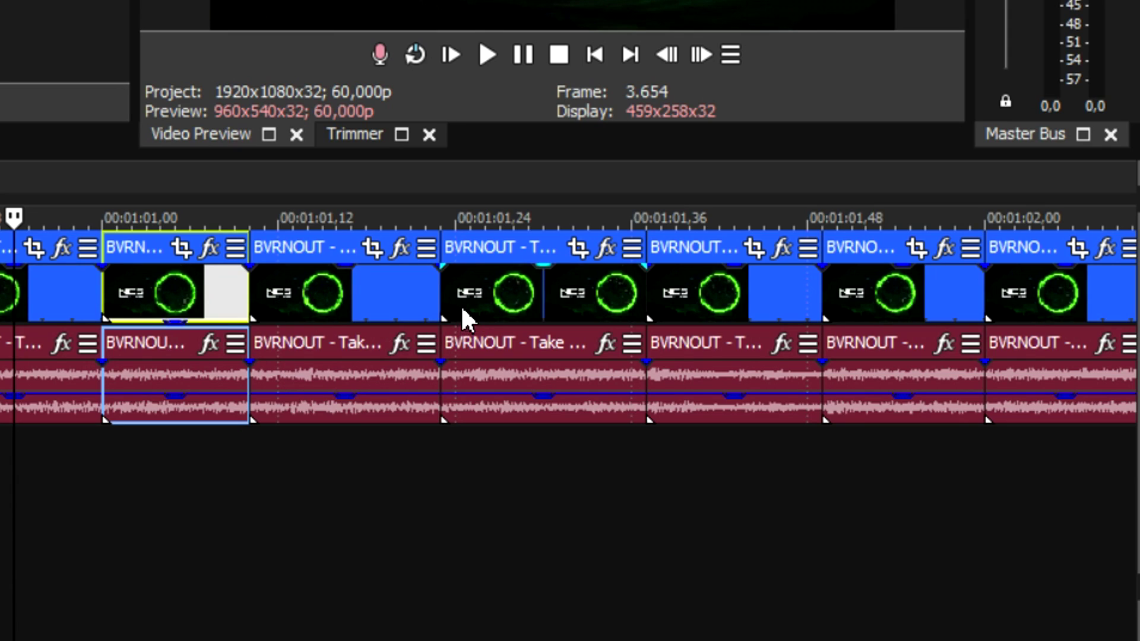
left_click(499, 275)
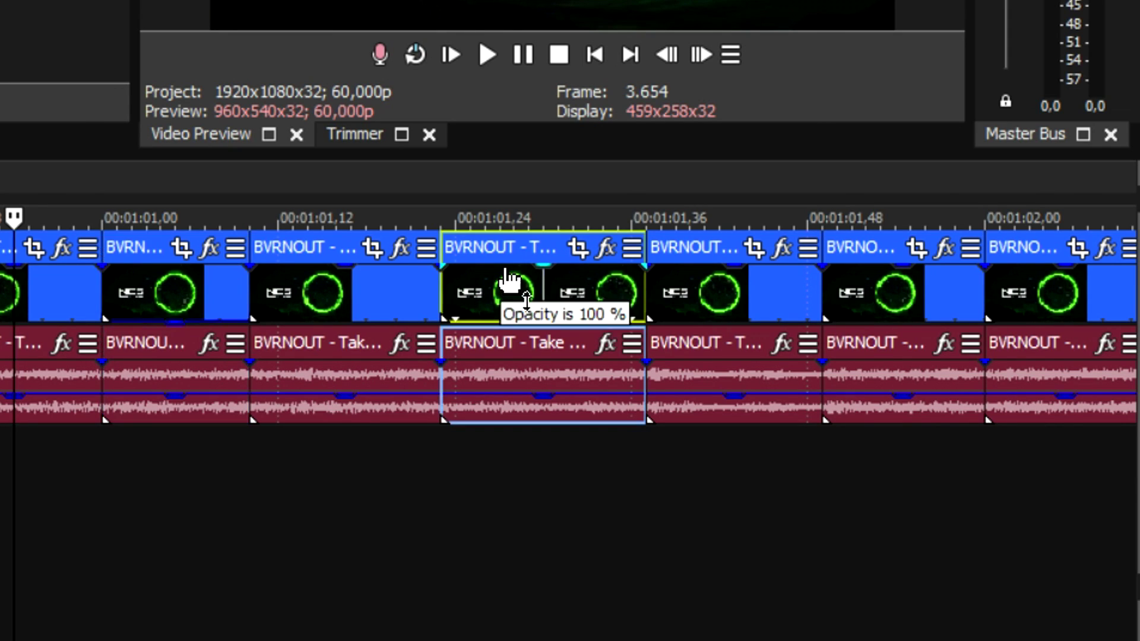
left_click(1051, 408)
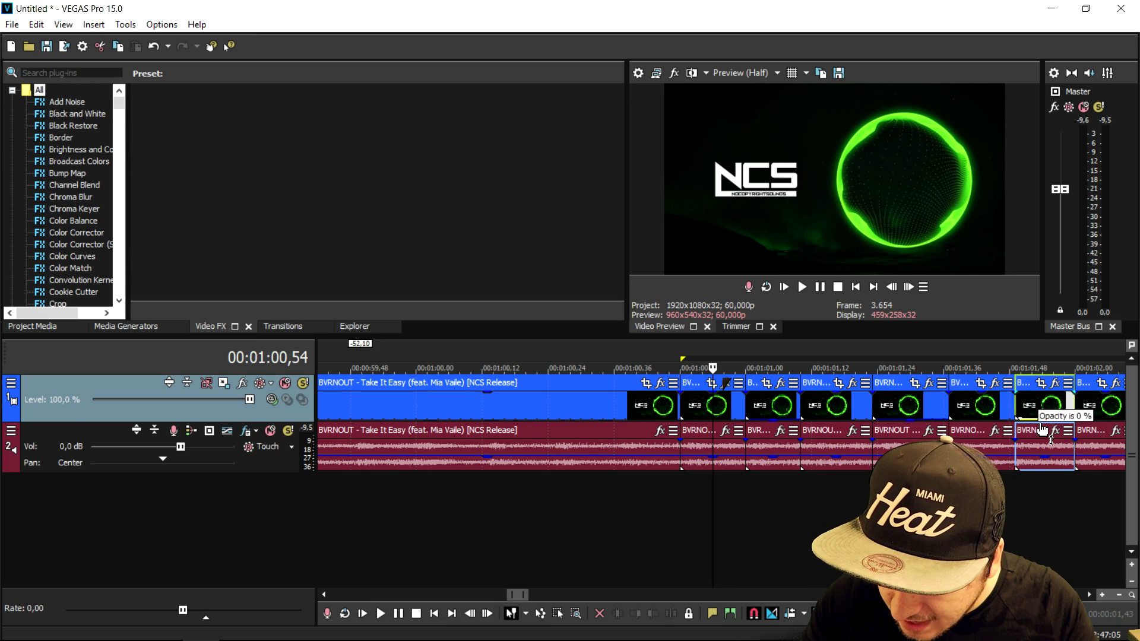
scroll(1013, 401, "down", 2)
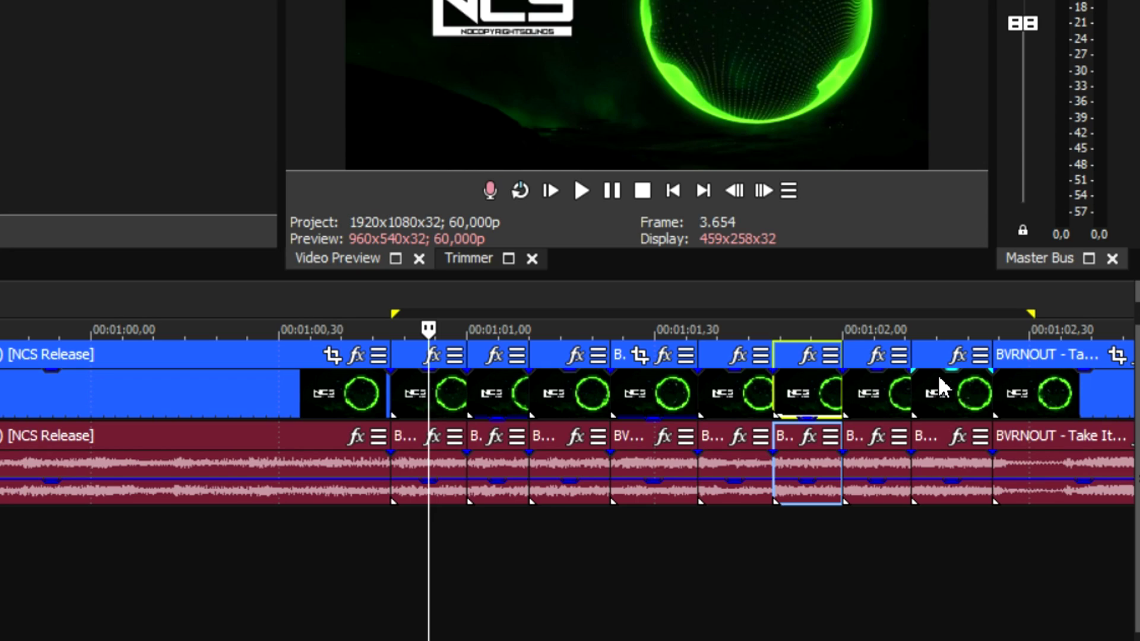
left_click(948, 400)
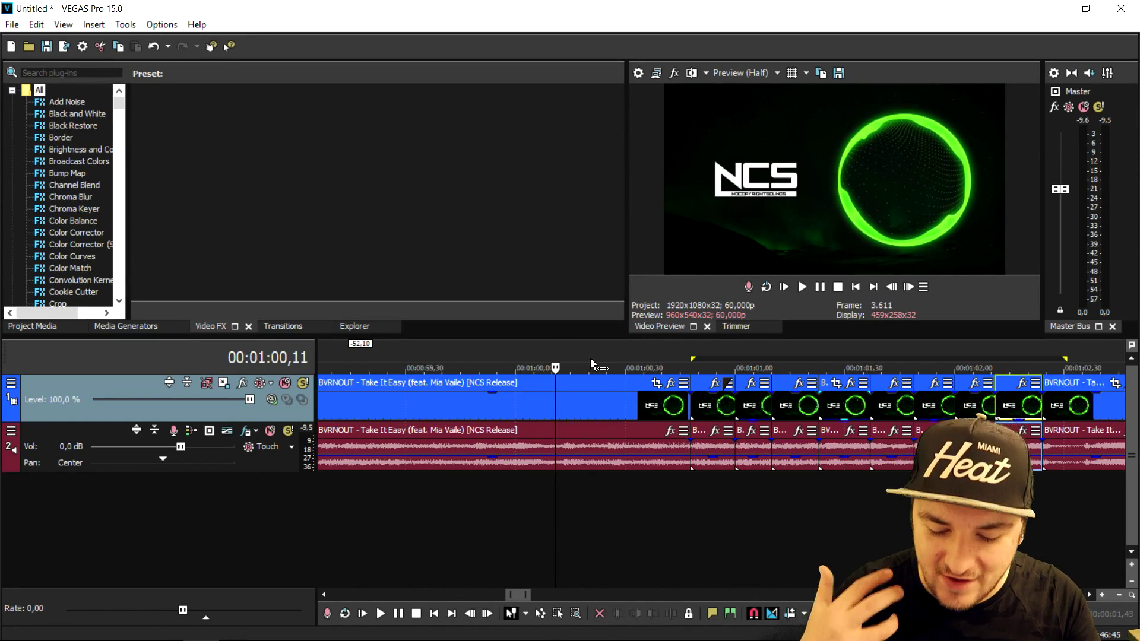
- Split the first drop events at the next two beats
left_click(717, 414)
scroll(718, 414, "up", 4)
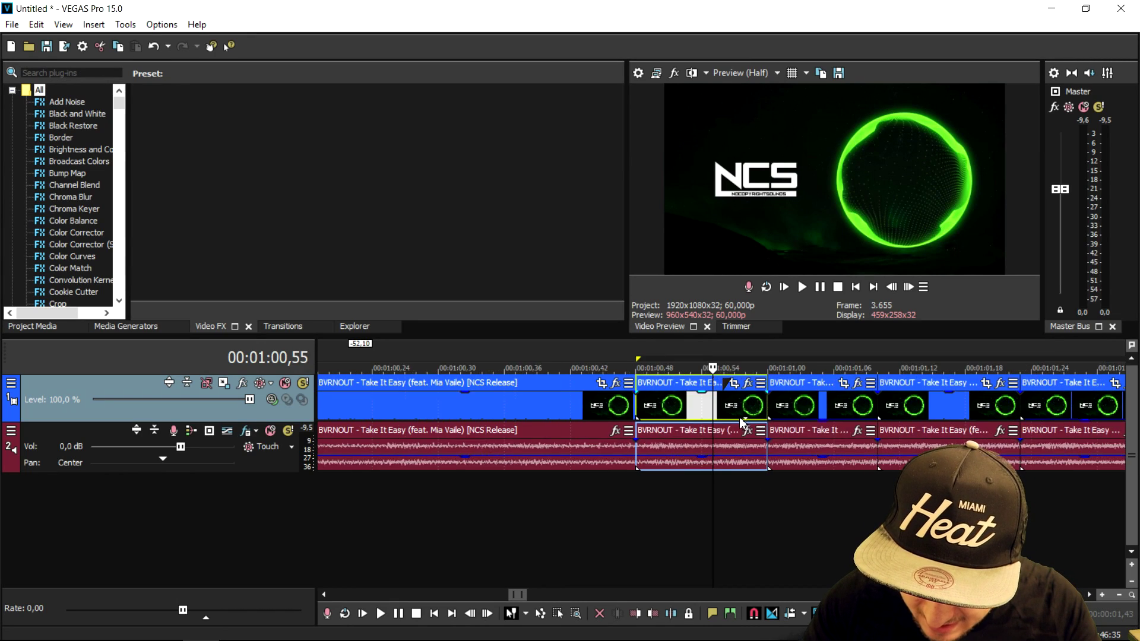
left_click(700, 414)
key("s")
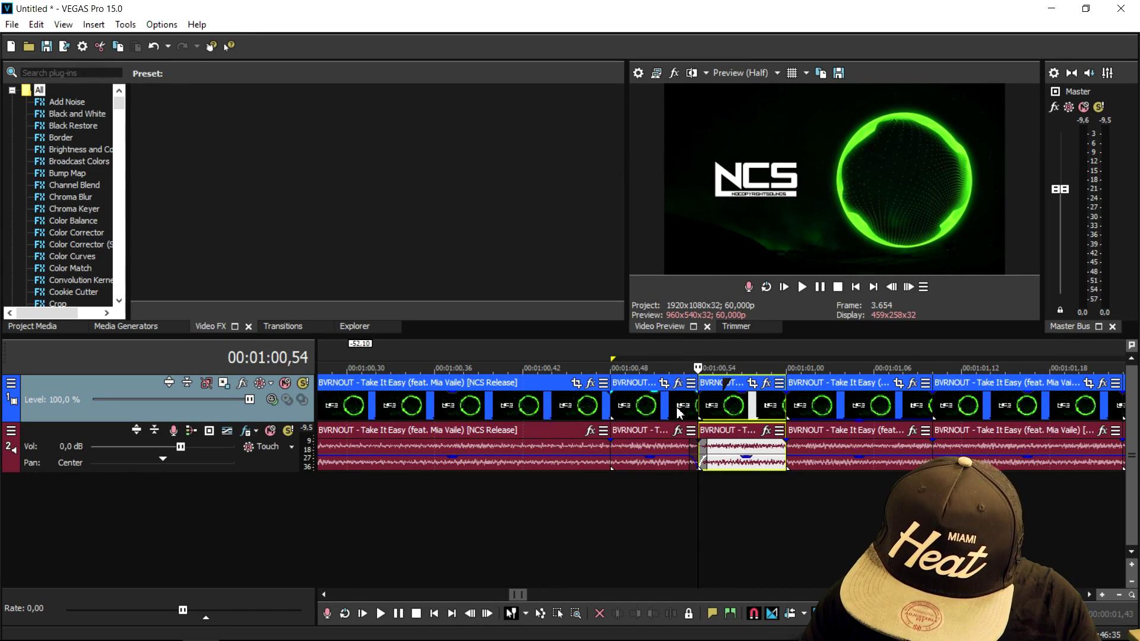
left_click(669, 412)
left_click(741, 409)
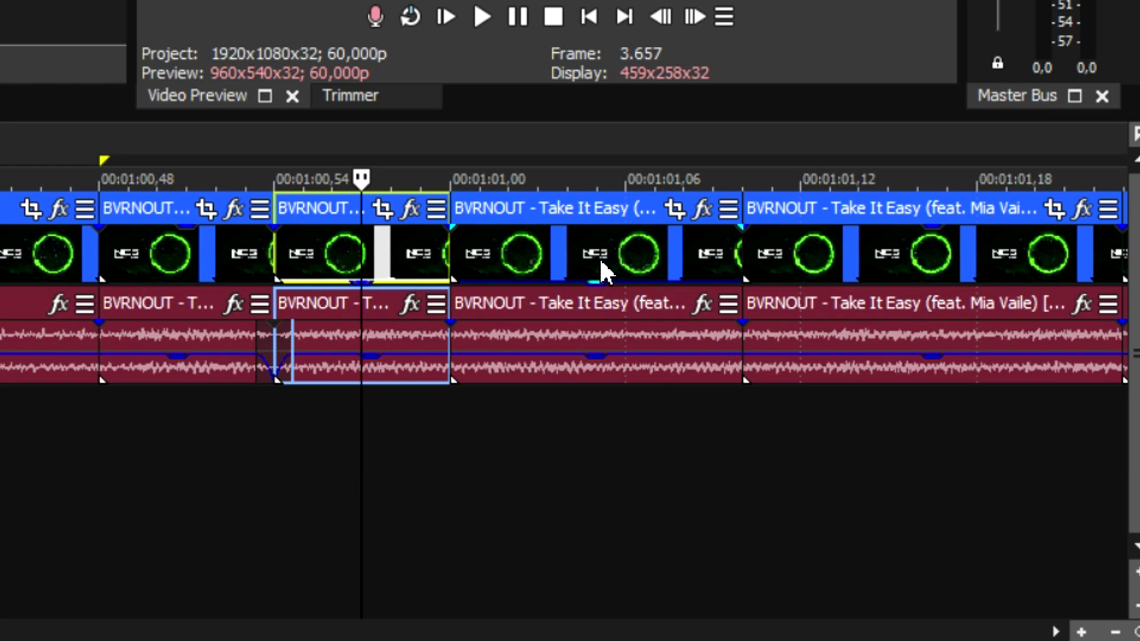
left_click(861, 412)
key("s")
left_click(541, 290)
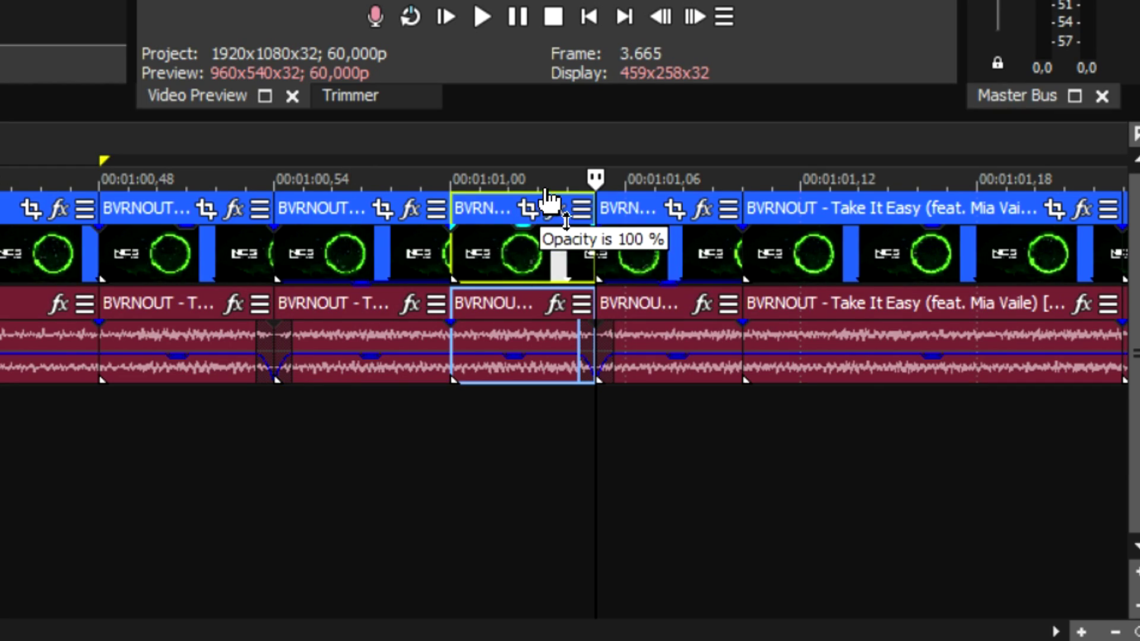
scroll(882, 260, "down", 2)
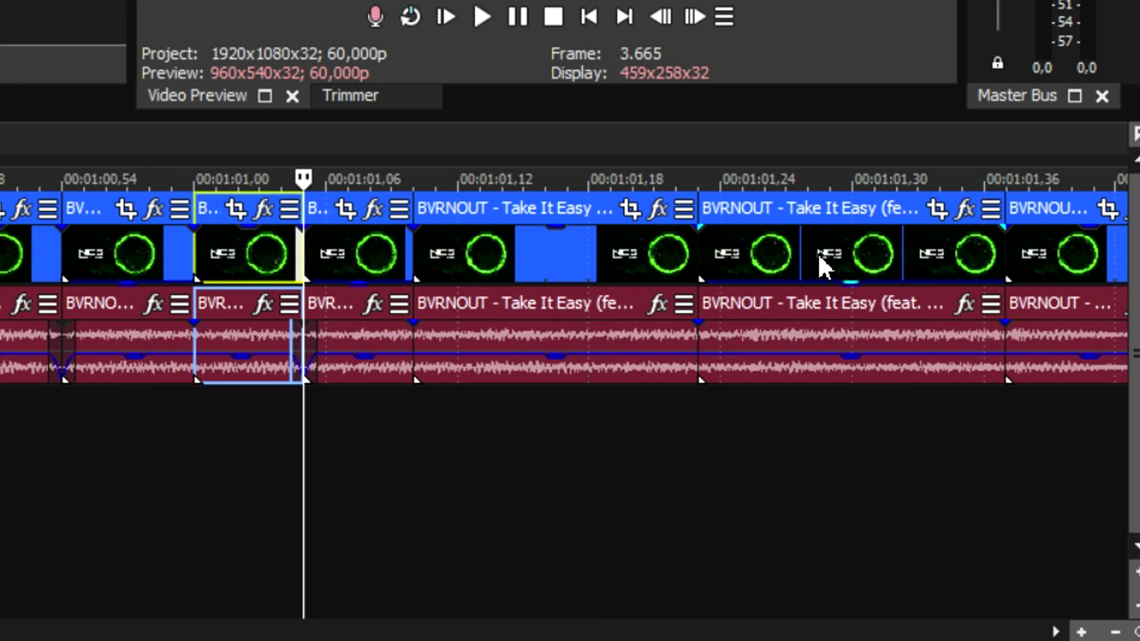
- Split the following drop events at two more beats
left_click(545, 260)
key("s")
left_click(367, 250)
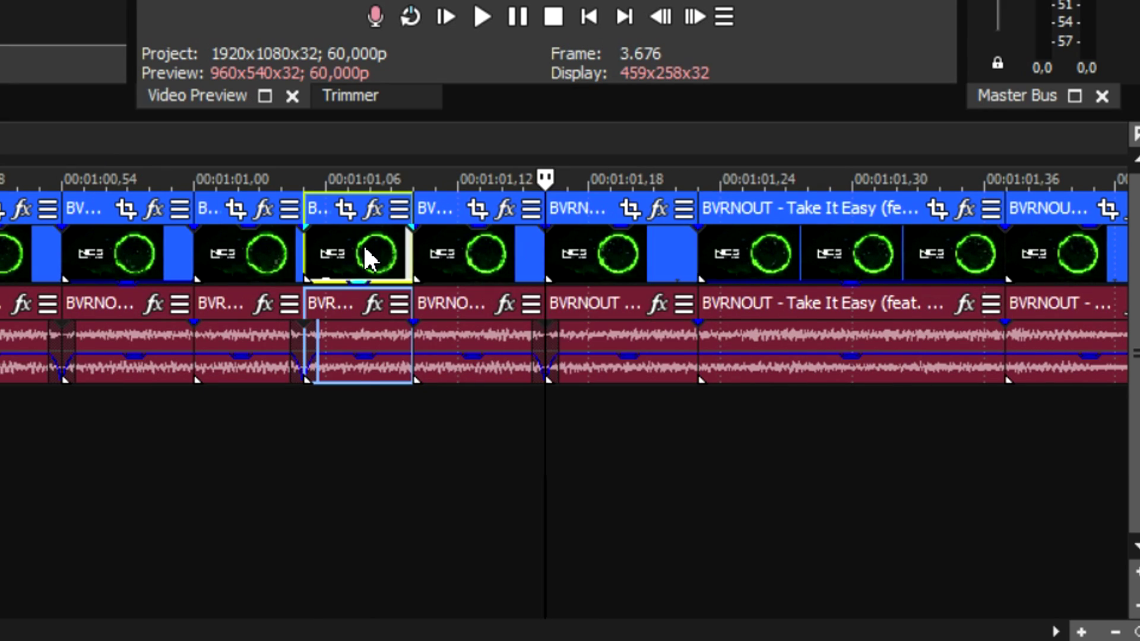
left_click(456, 275)
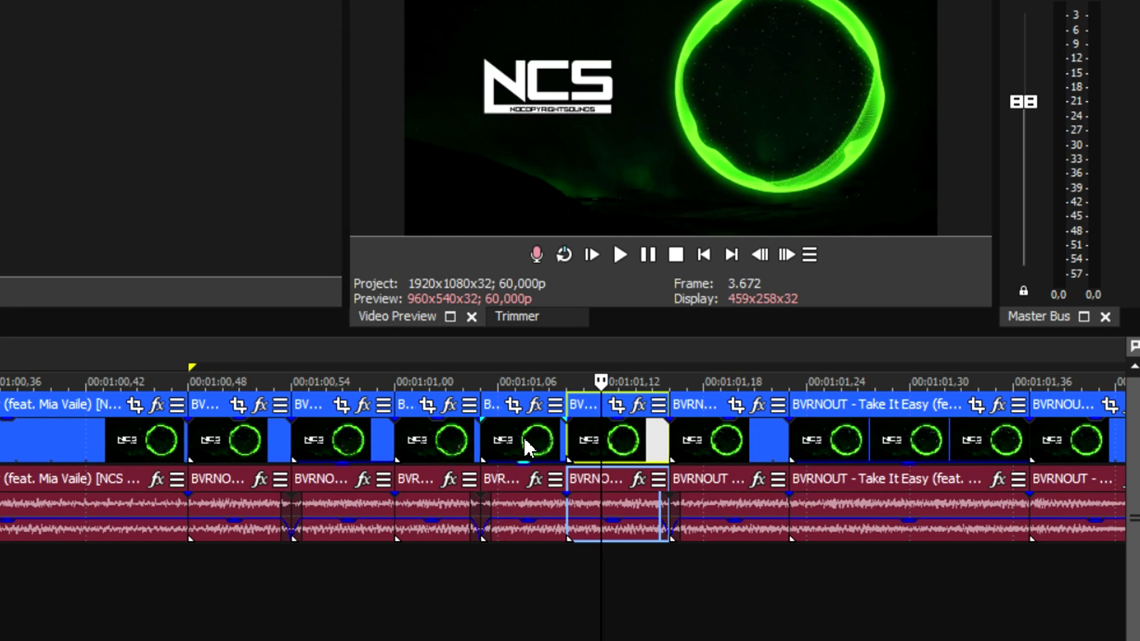
left_click(732, 434)
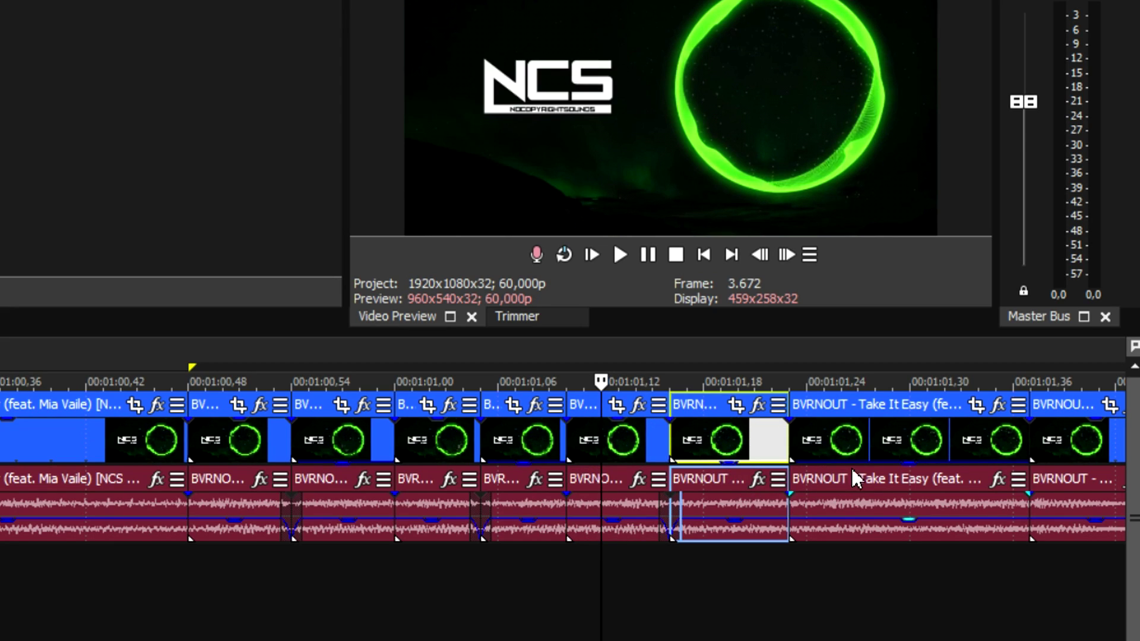
left_click(914, 441)
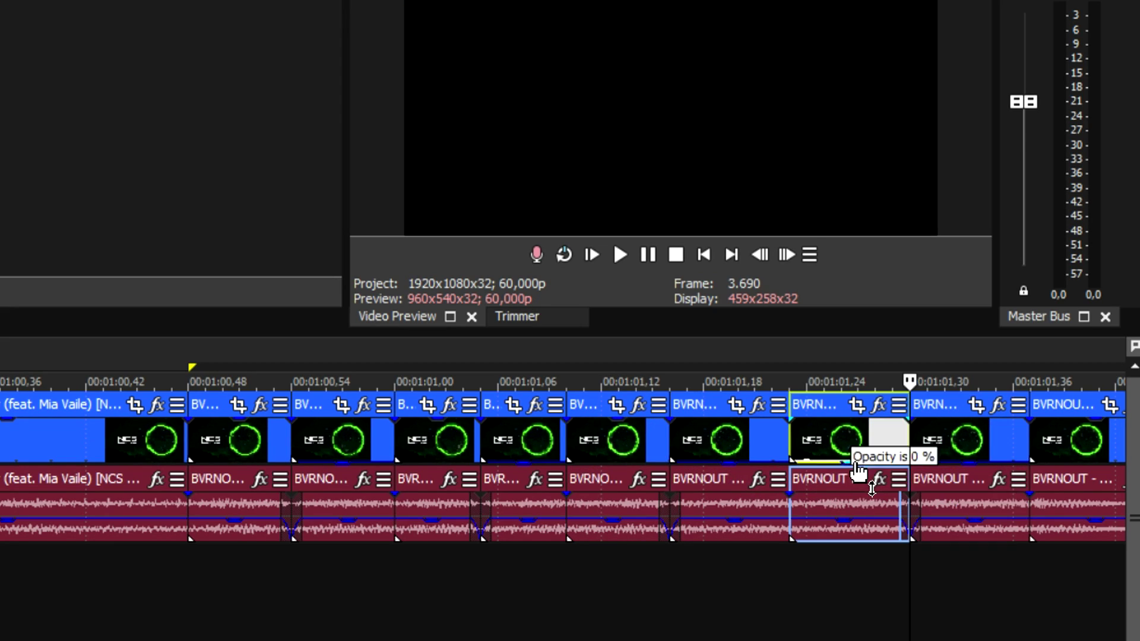
key("s")
left_click(940, 441)
scroll(964, 452, "down", 2)
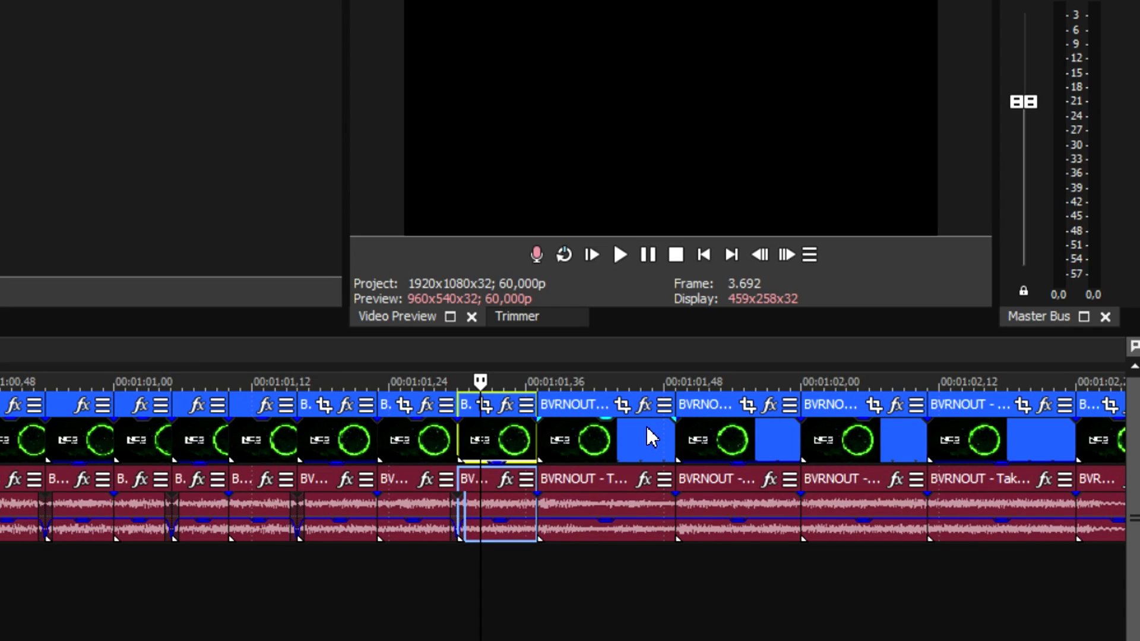
- Make two more beat splits, drop one piece to 0% opacity, and play back the flashes
left_click(599, 437)
key("s")
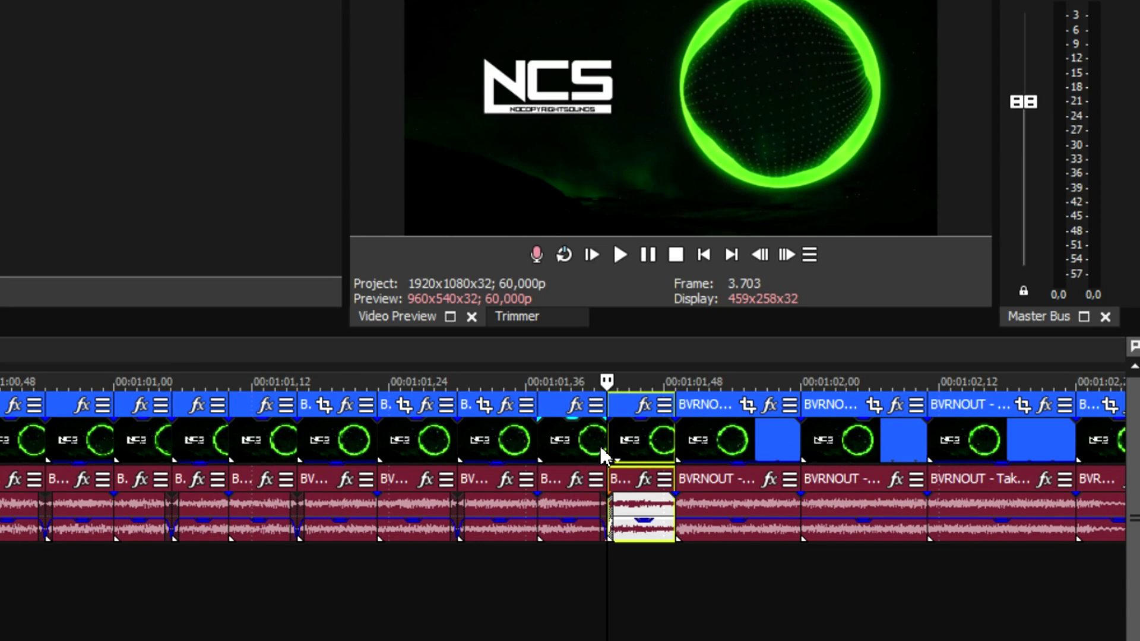
left_click(653, 439)
left_click_drag(658, 431, 661, 510)
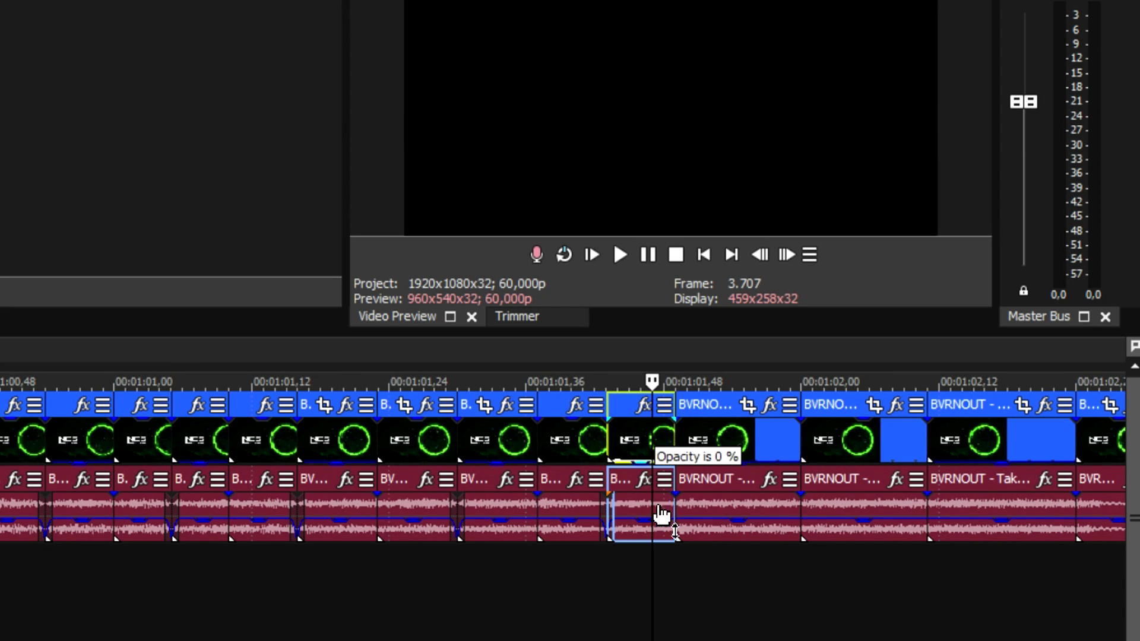
left_click(738, 442)
key("s")
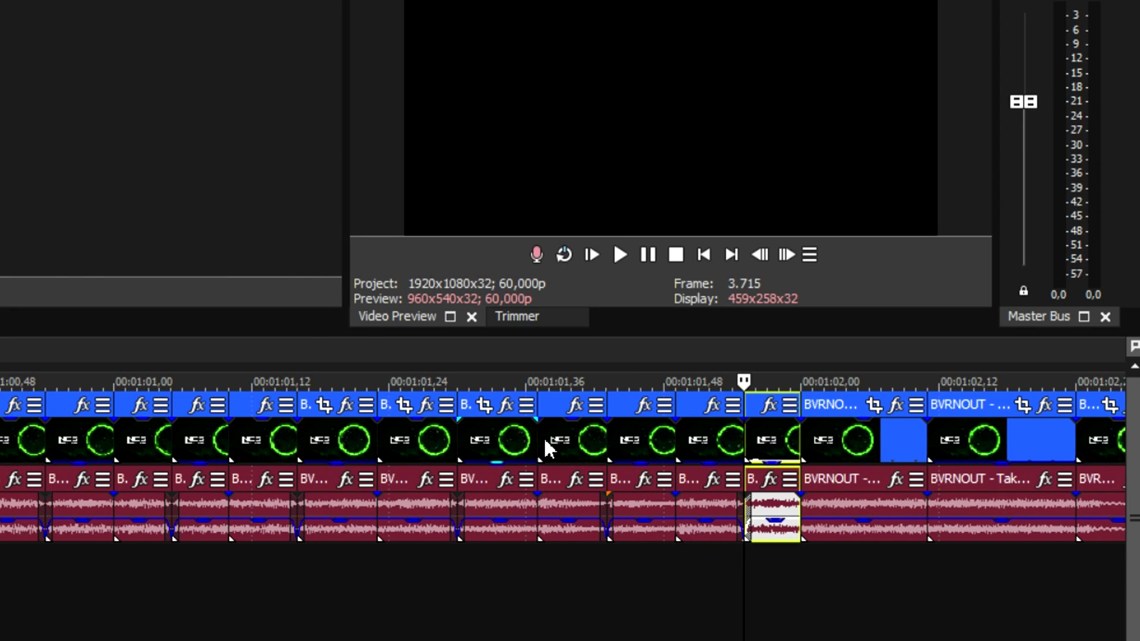
key("space")
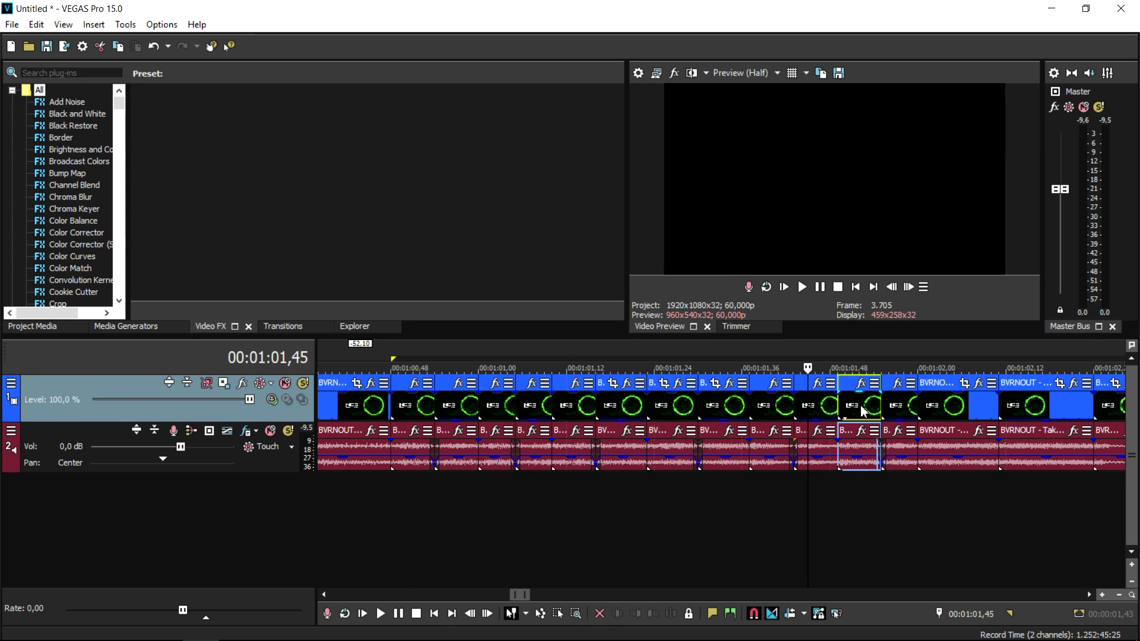
left_click(977, 419)
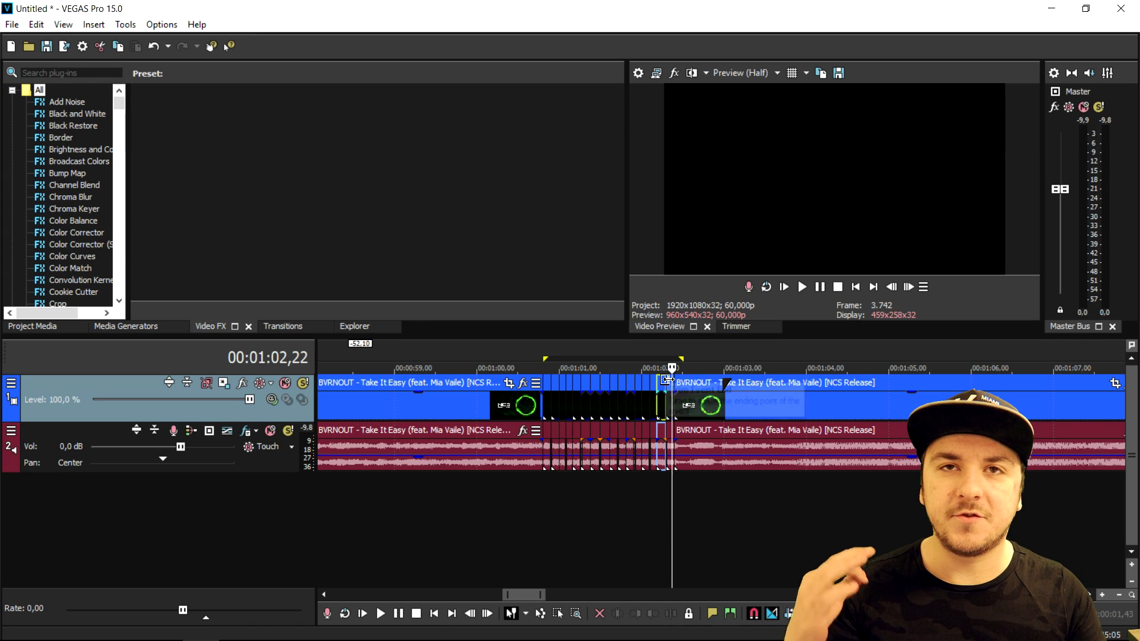
scroll(560, 463, "up", 2)
scroll(560, 464, "up", 2)
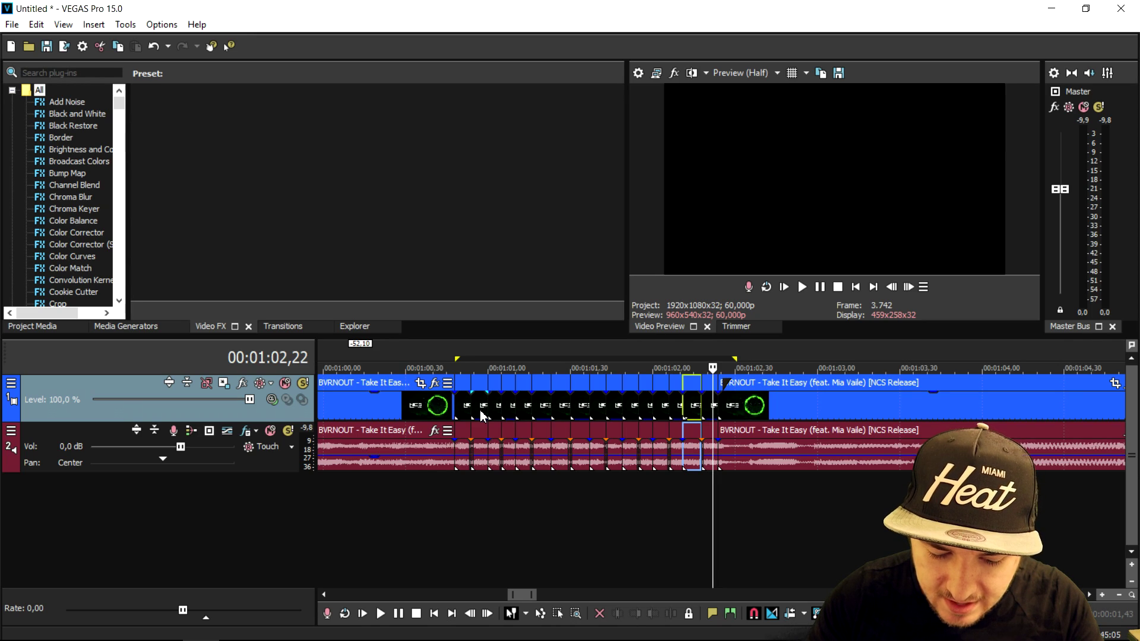
key("Home")
scroll(577, 439, "up", 2)
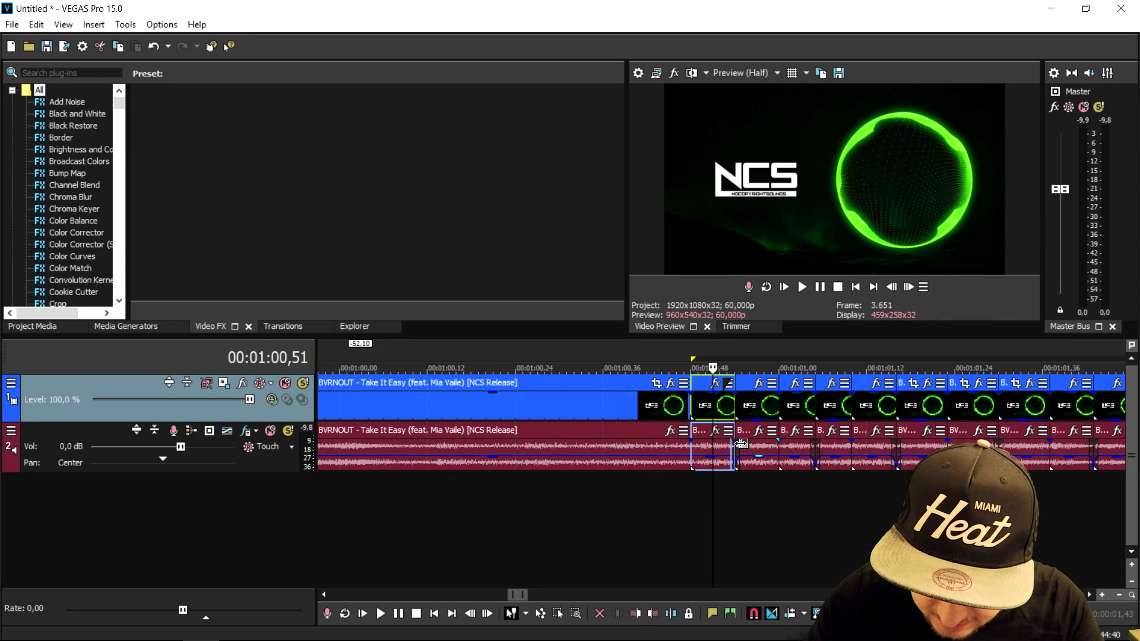
left_click(744, 404)
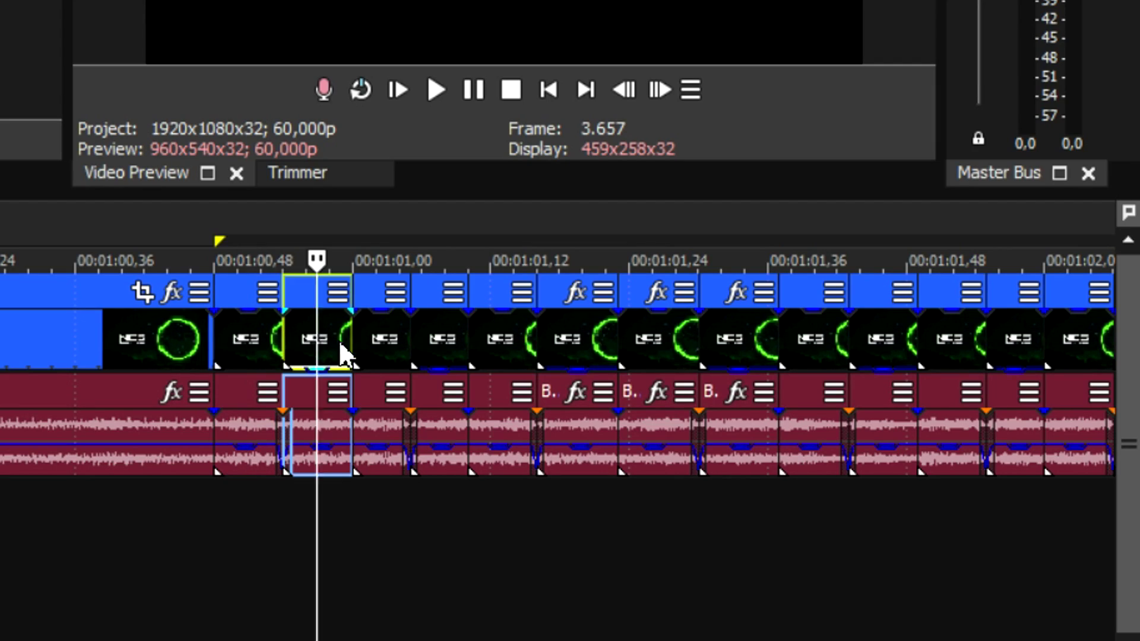
left_click(383, 350)
left_click(441, 348)
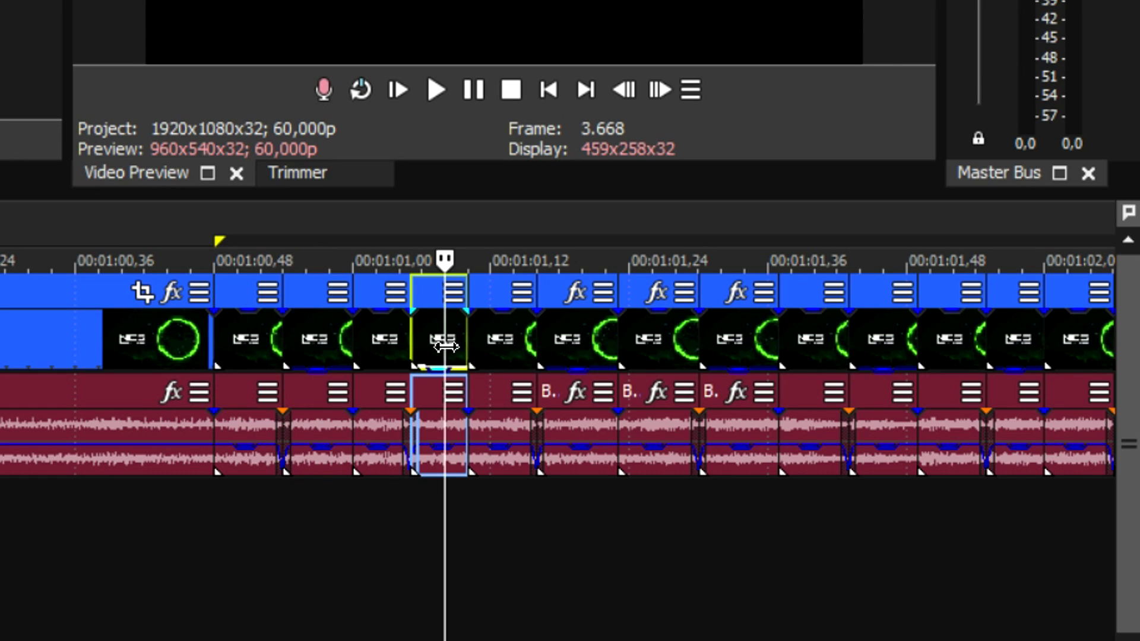
left_click(490, 348)
left_click(561, 347)
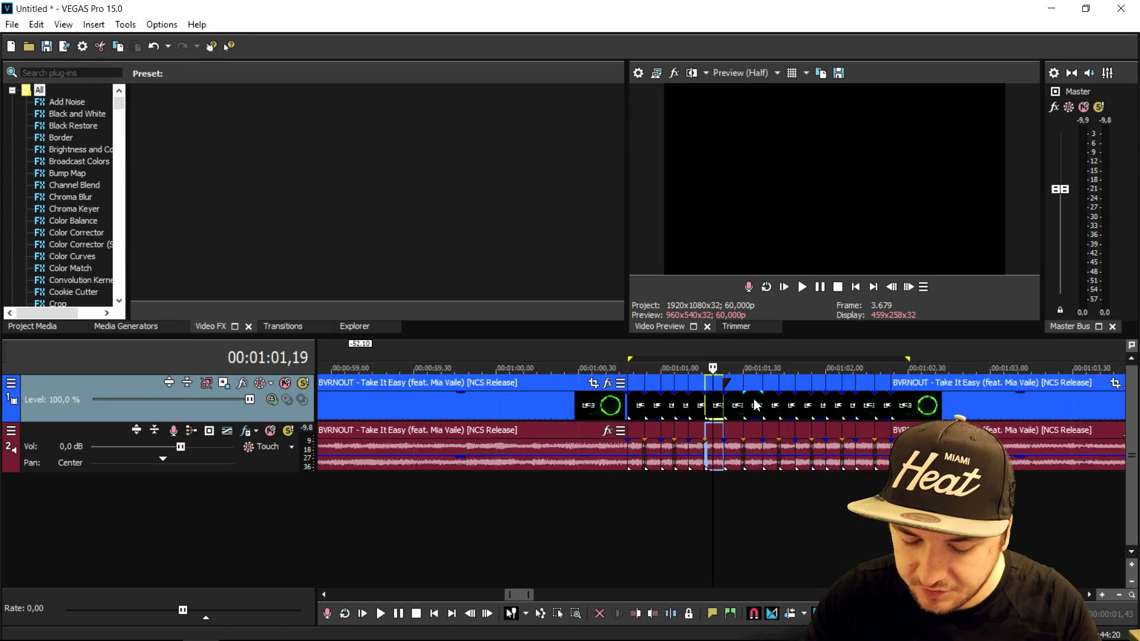
scroll(869, 419, "down", 3)
left_click(635, 362)
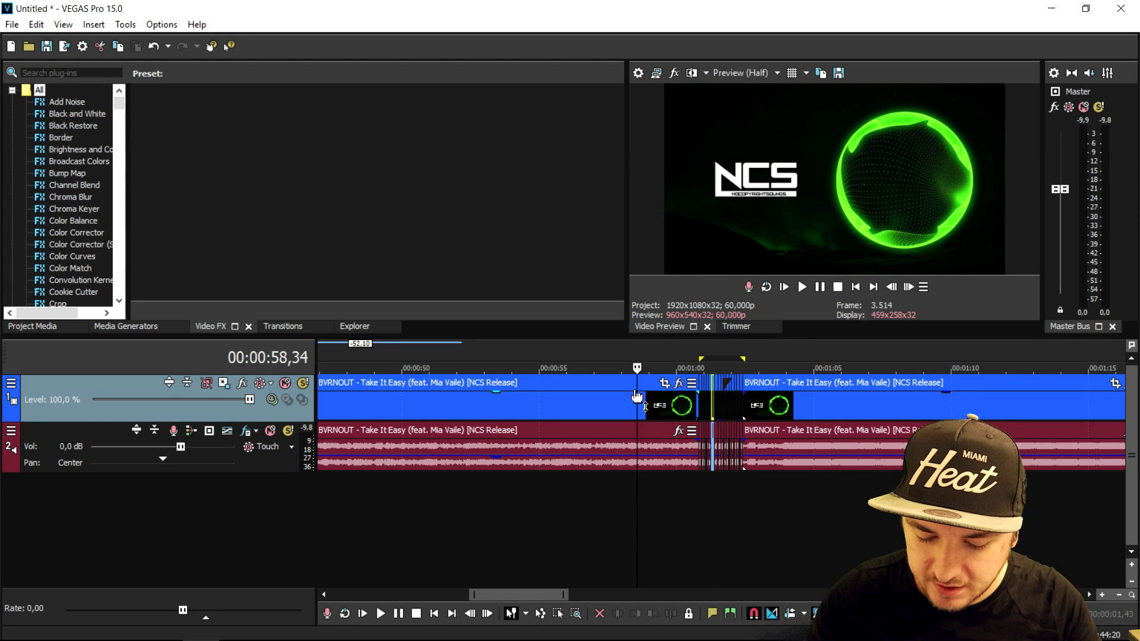